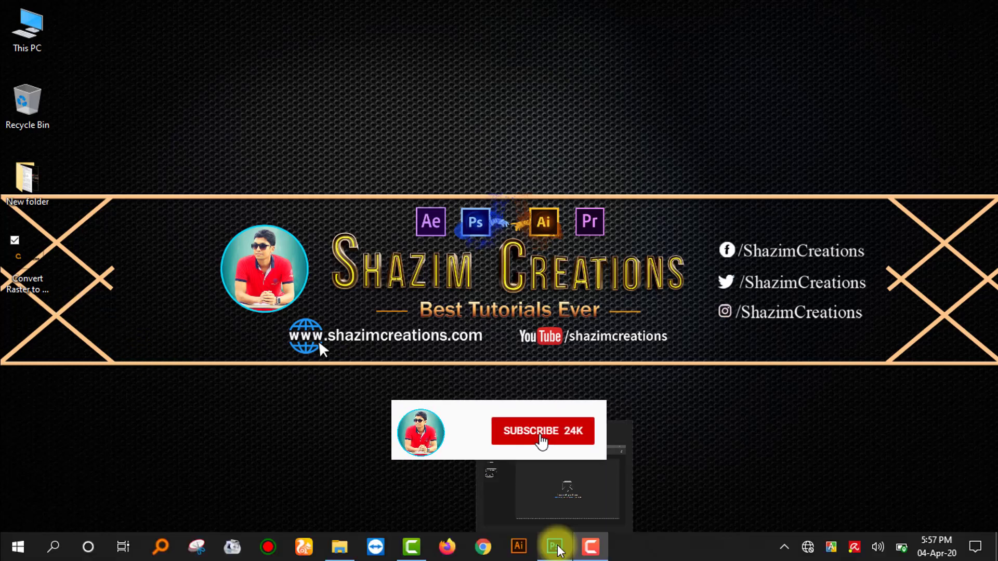
- Open 'Convert Raster to Vector in Photoshop' from the Desktop and zoom in on the logo lettering
{"action": "left_click", "coordinate": [557, 550]}
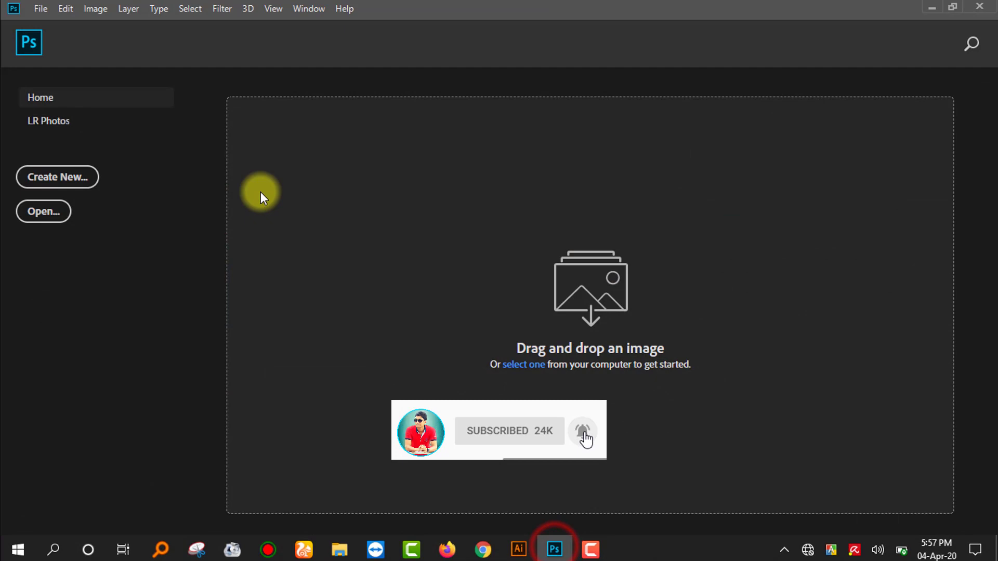
{"action": "left_click", "coordinate": [72, 16]}
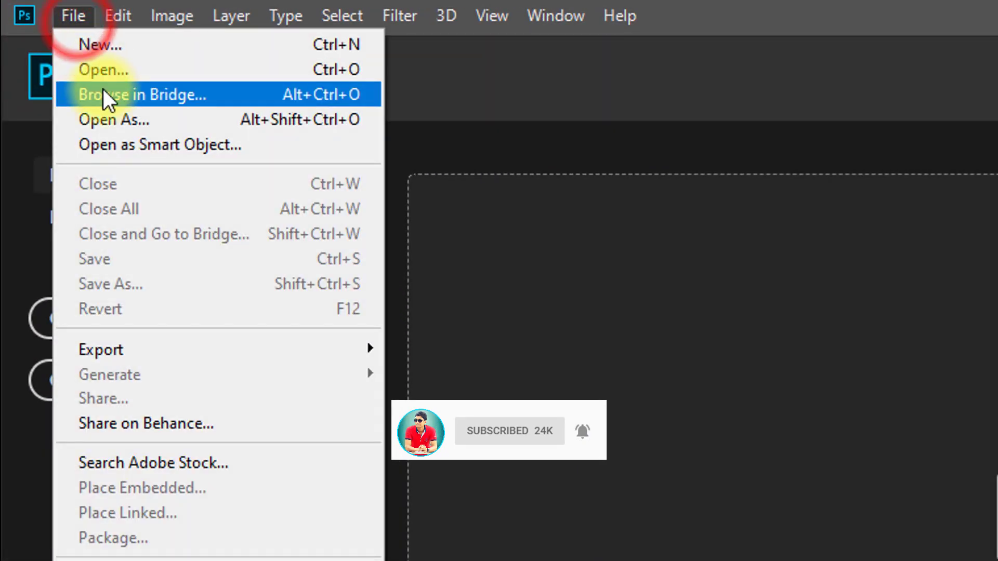
{"action": "left_click", "coordinate": [99, 70]}
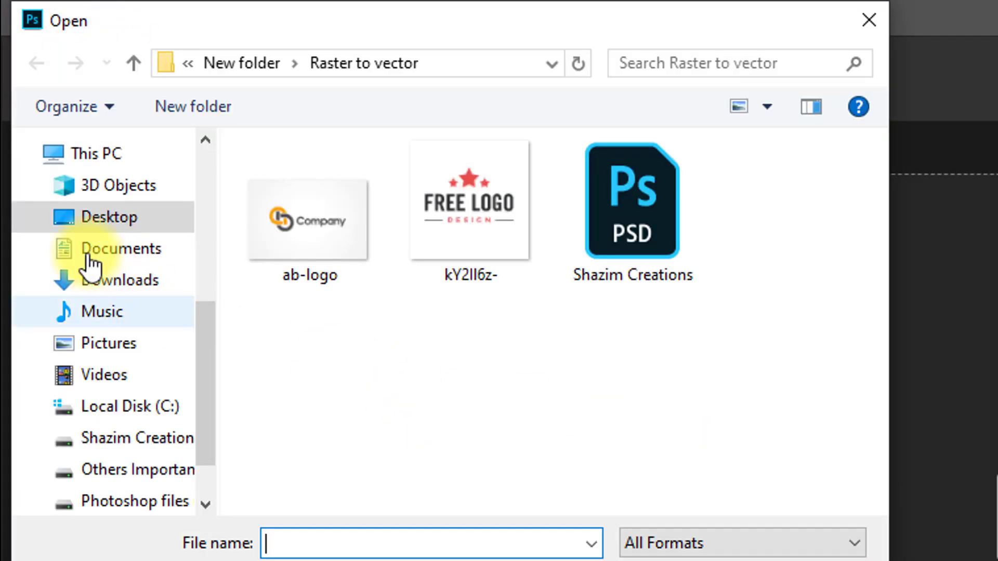
{"action": "left_click", "coordinate": [107, 212]}
{"action": "left_click", "coordinate": [473, 218]}
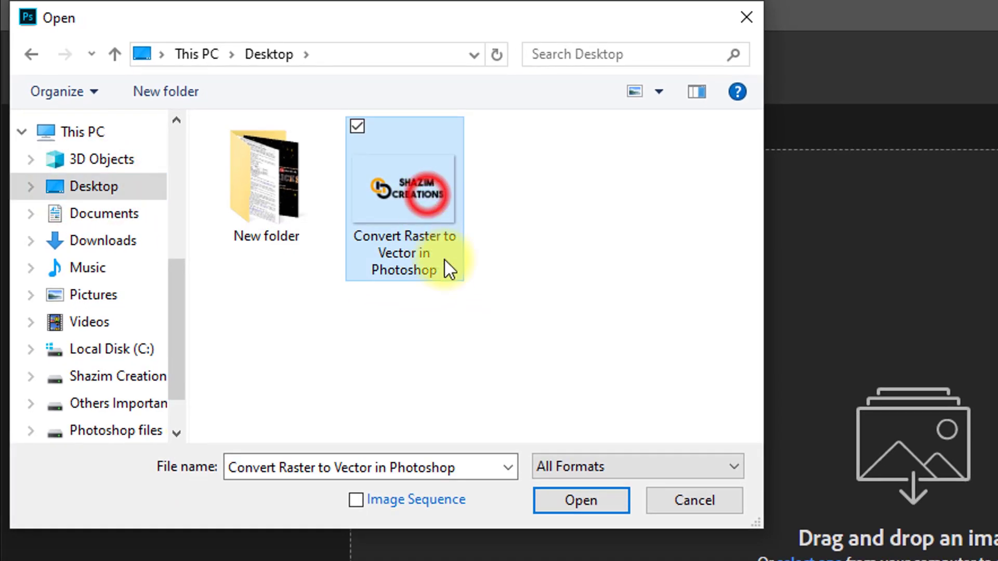
{"action": "left_click", "coordinate": [676, 560]}
{"action": "left_click_drag", "start_coordinate": [375, 283], "coordinate": [509, 296]}
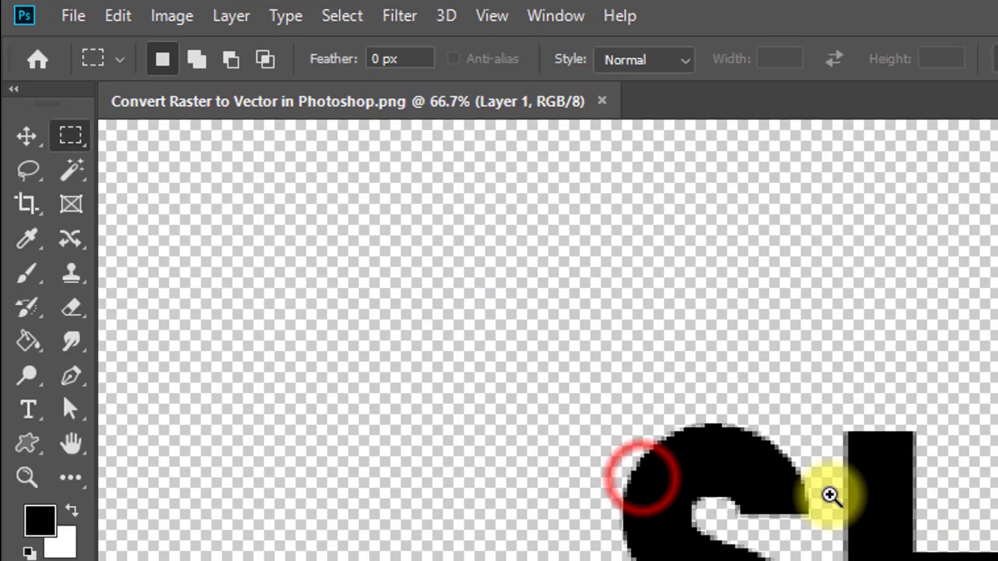
{"action": "left_click_drag", "start_coordinate": [655, 398], "coordinate": [896, 475]}
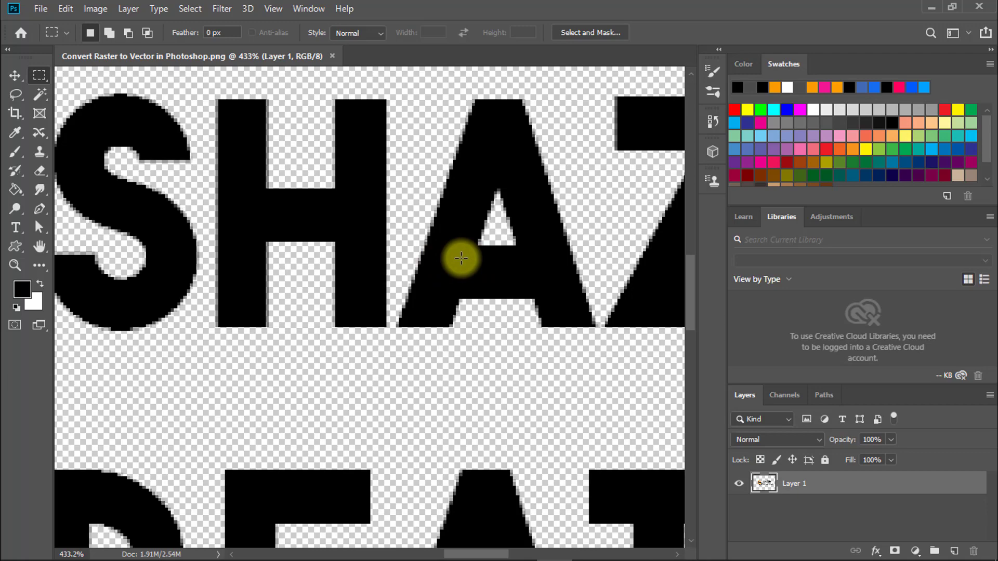
- Resize the image to width 2100 and 300 pixels per inch, giving 8750 × 5836 px
{"action": "key", "text": "ctrl+0"}
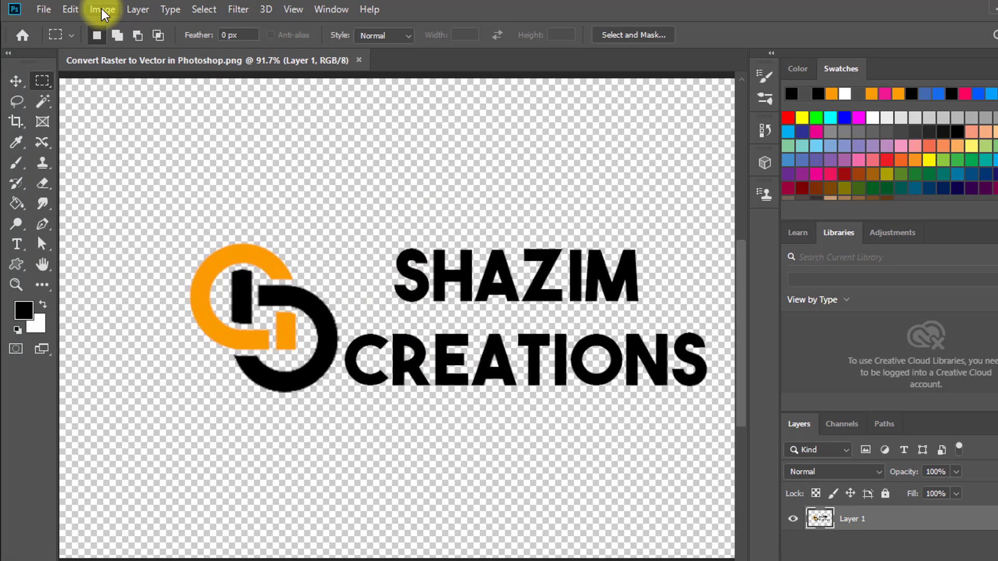
{"action": "left_click", "coordinate": [95, 9]}
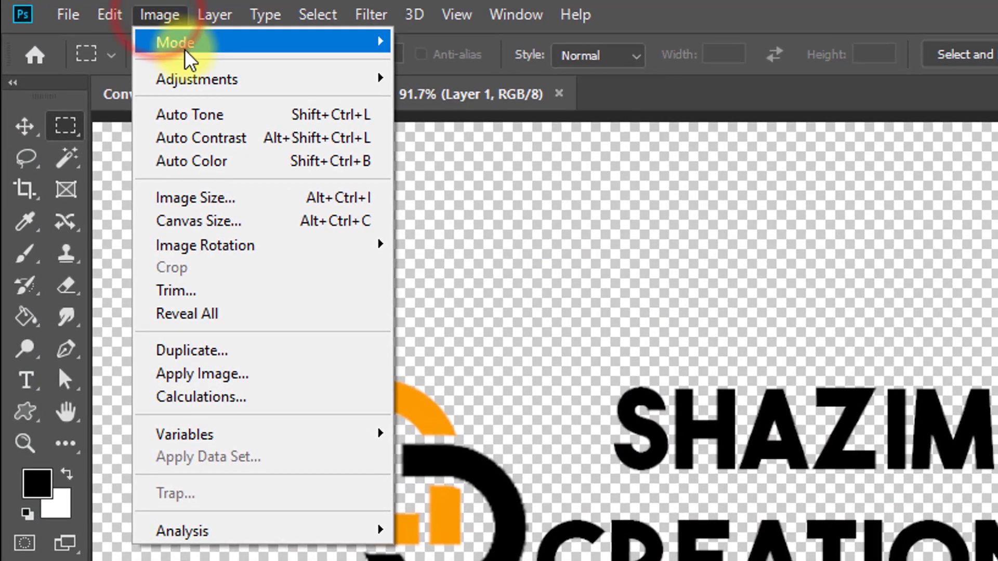
{"action": "left_click", "coordinate": [194, 197]}
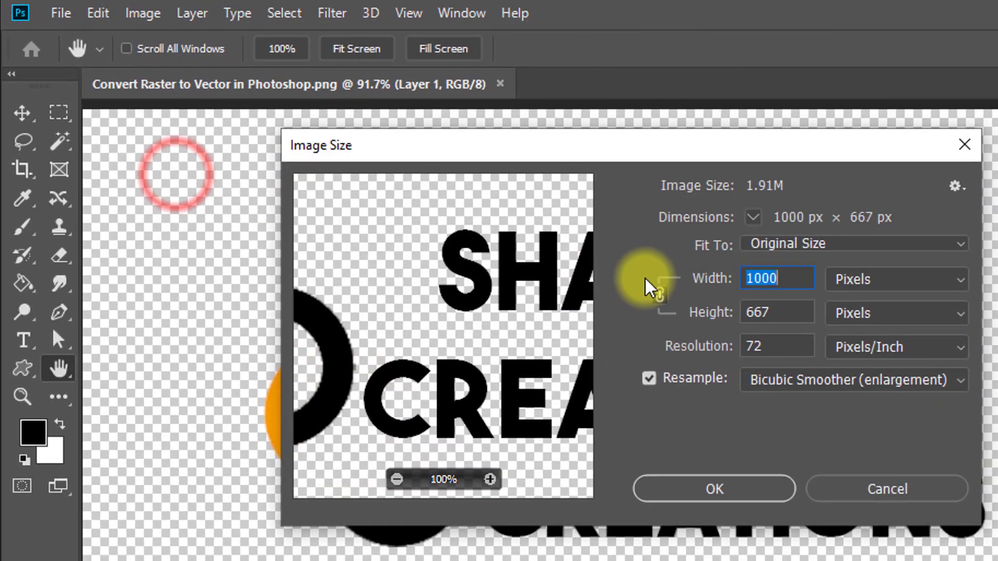
{"action": "left_click", "coordinate": [886, 307]}
{"action": "left_click", "coordinate": [720, 272]}
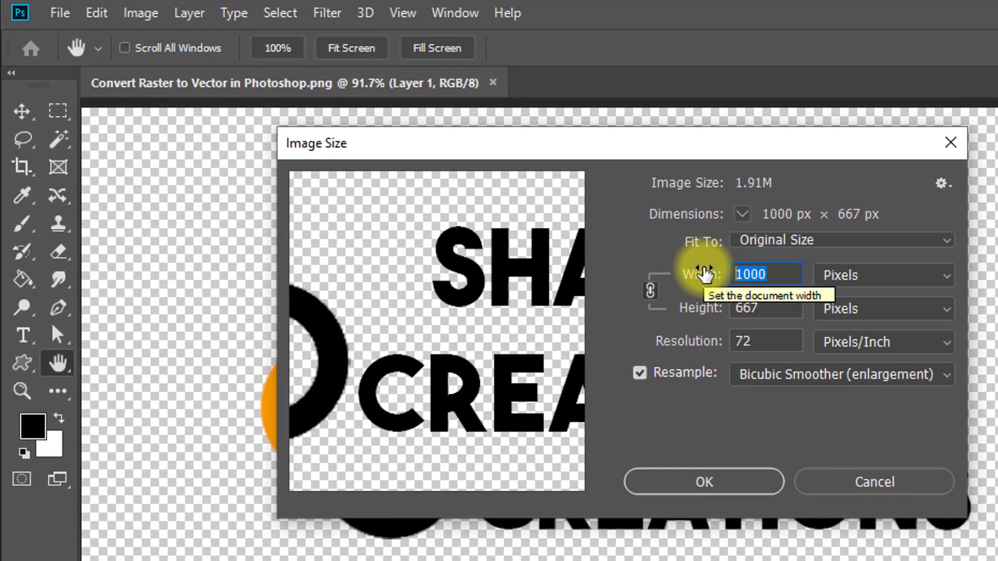
{"action": "type", "text": "2100"}
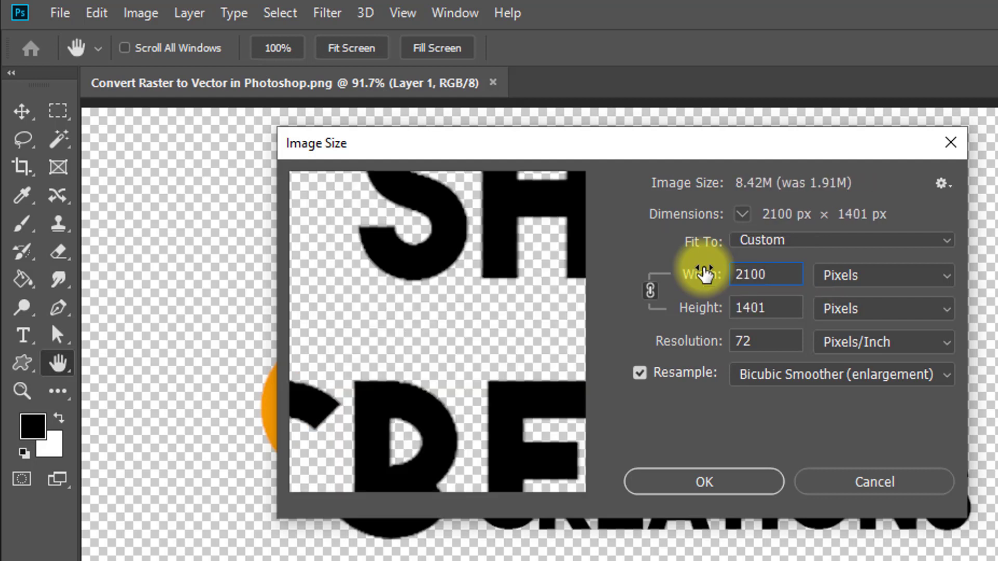
{"action": "left_click_drag", "start_coordinate": [763, 341], "coordinate": [726, 344]}
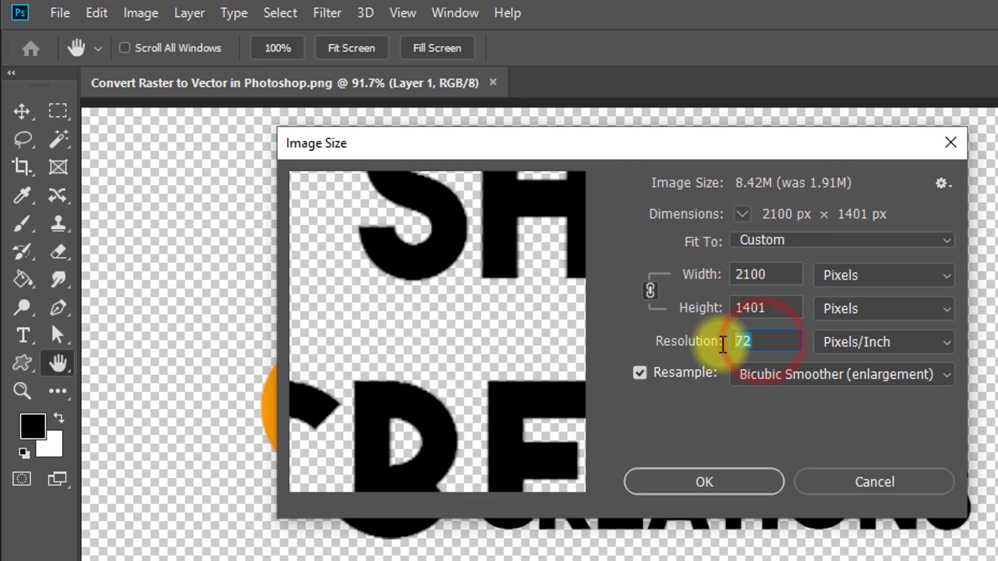
{"action": "type", "text": "30"}
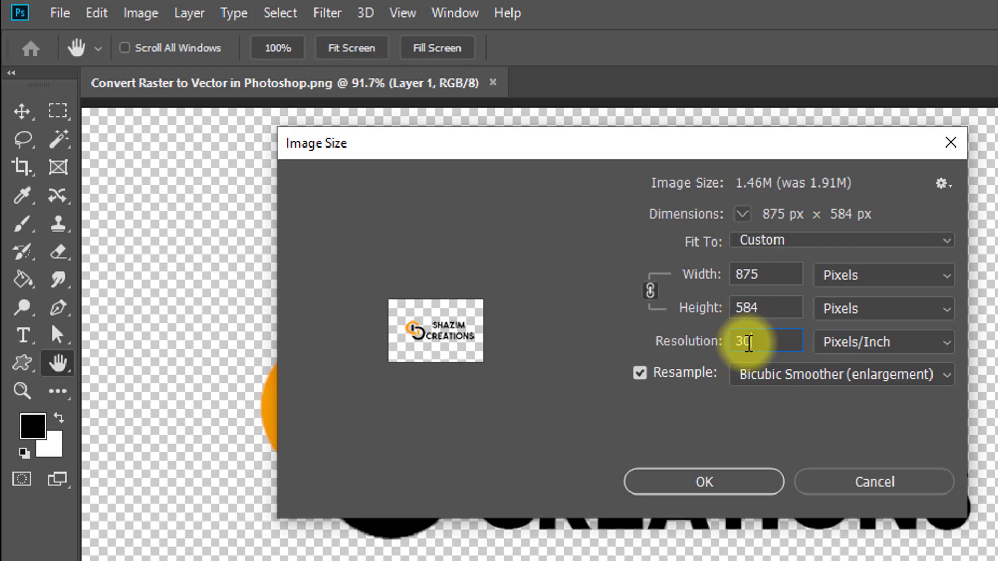
{"action": "type", "text": "0"}
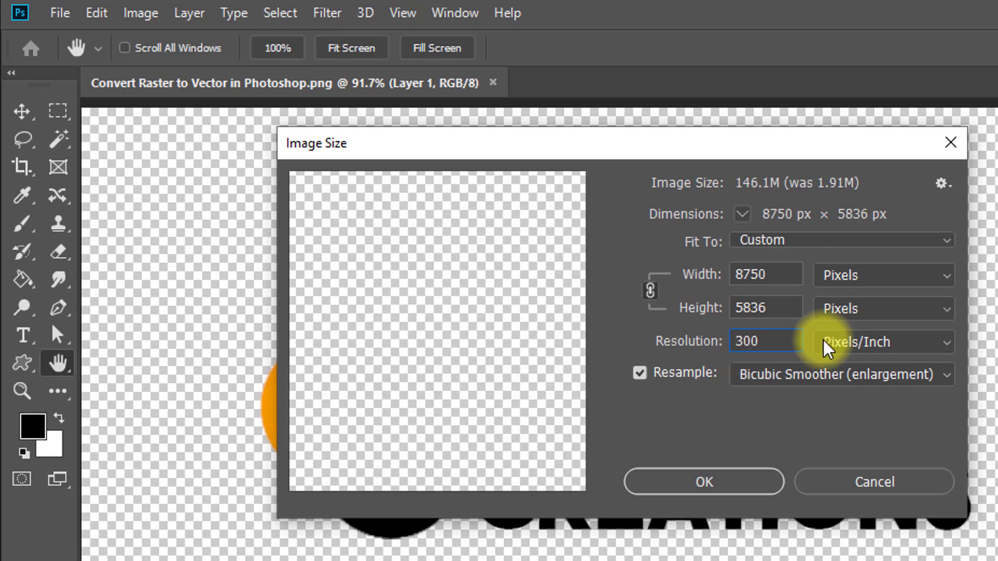
{"action": "left_click", "coordinate": [717, 481]}
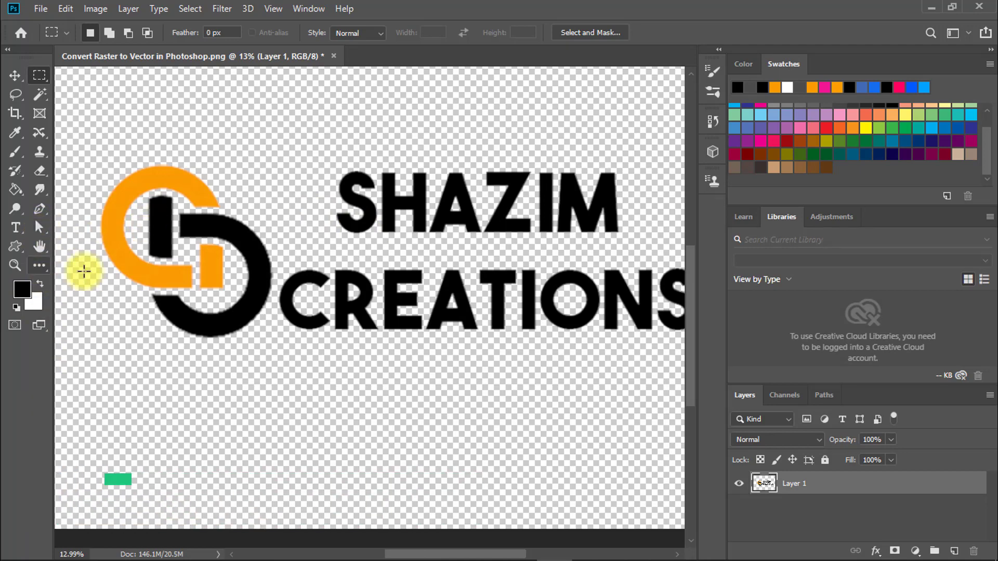
- With the Magic Wand, select the orange C shape and add the small orange square
{"action": "left_click", "coordinate": [39, 96]}
{"action": "left_click", "coordinate": [104, 109]}
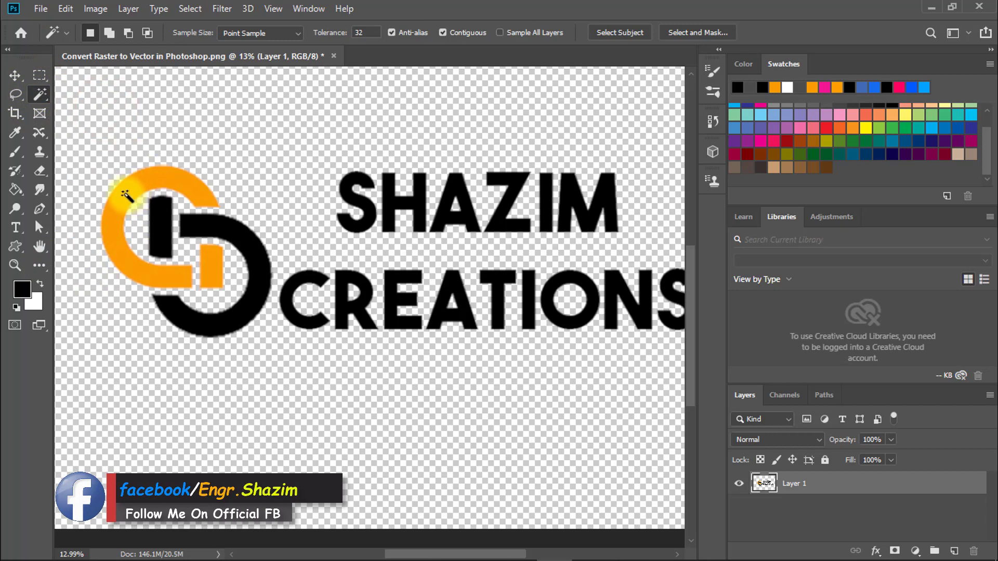
{"action": "left_click", "coordinate": [126, 196]}
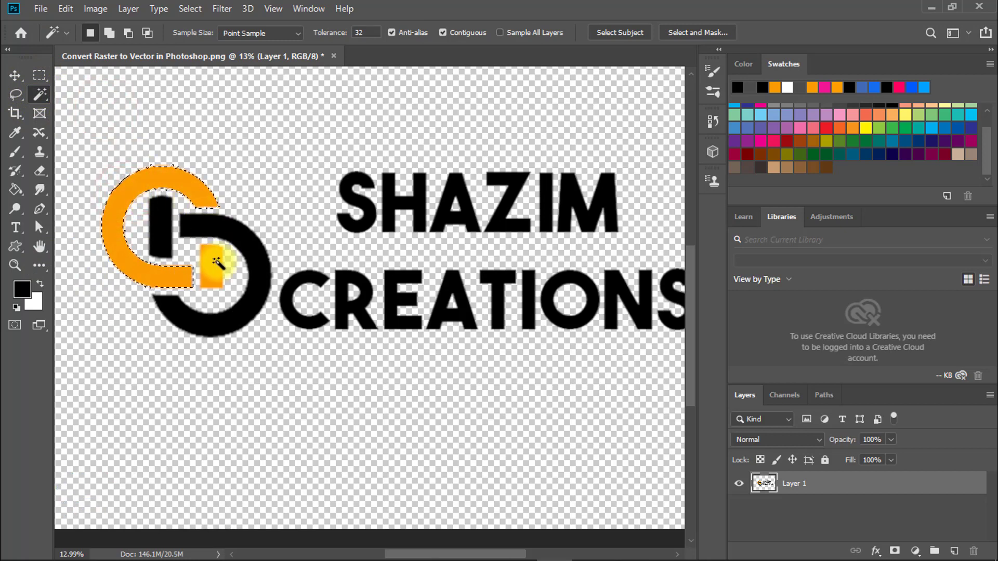
{"action": "key", "text": "shift"}
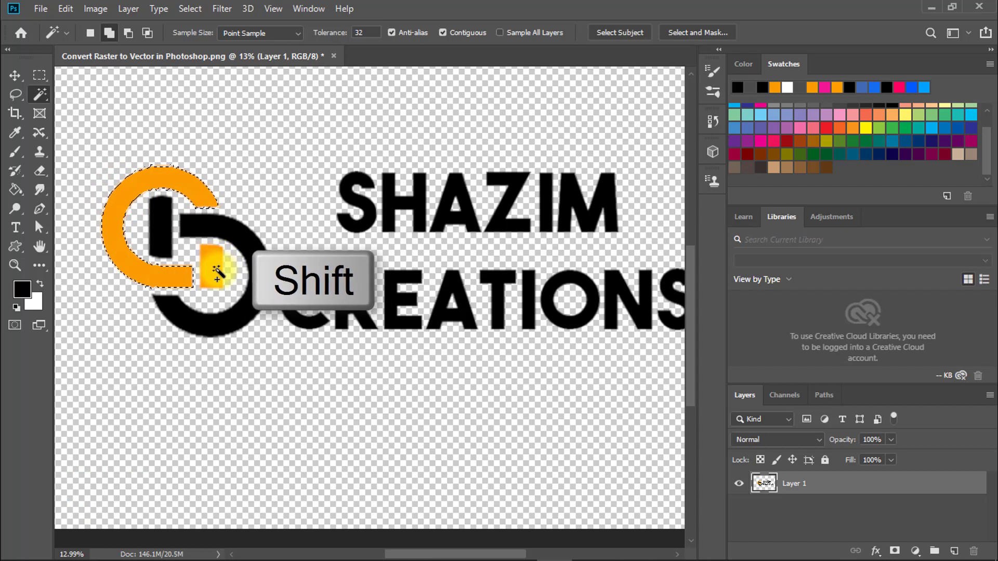
{"action": "left_click", "coordinate": [216, 269], "text": "shift"}
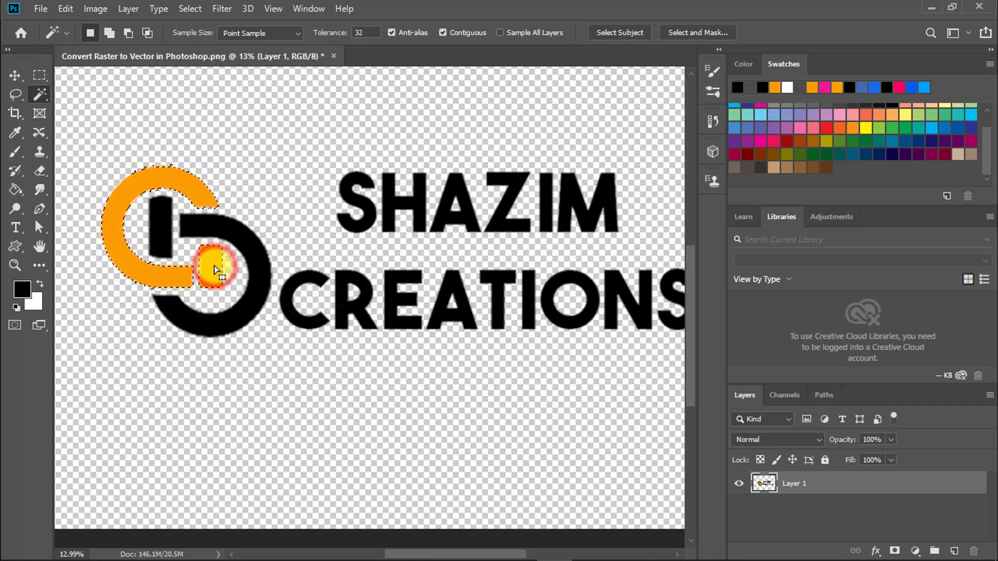
- Sample the logo's orange (fb9e03) and save it as a new swatch named 'color 1'
{"action": "left_click", "coordinate": [23, 289]}
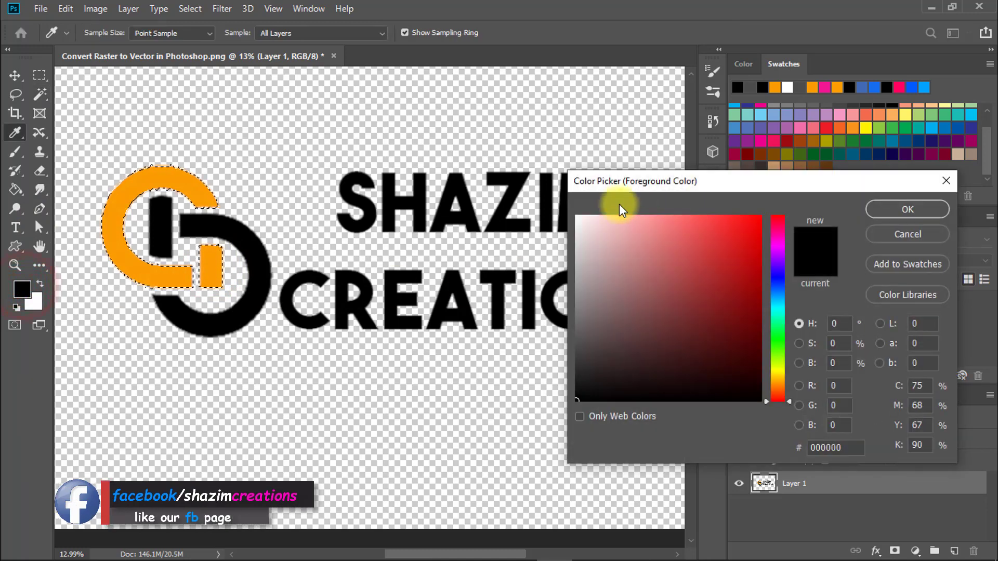
{"action": "left_click", "coordinate": [161, 169]}
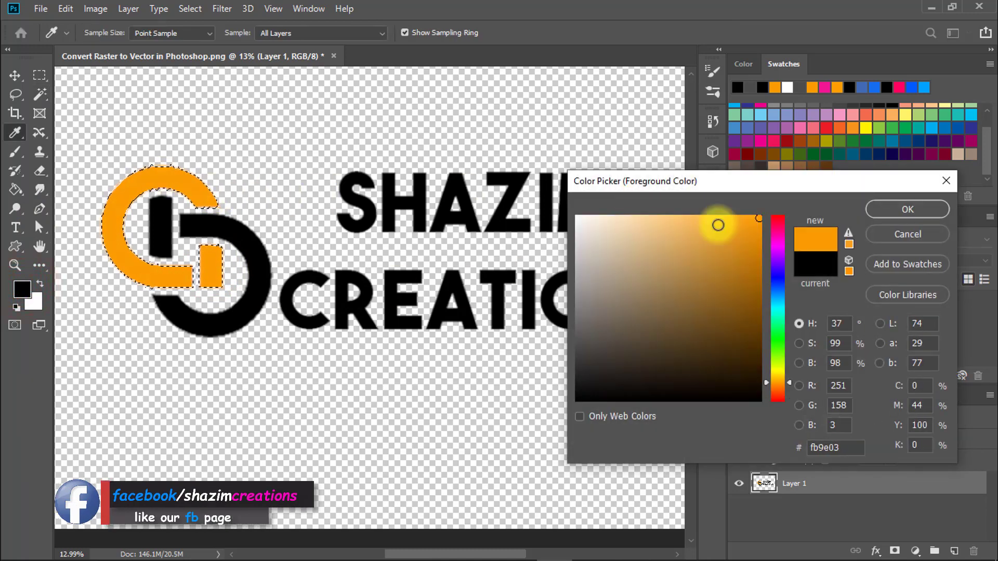
{"action": "left_click", "coordinate": [849, 447]}
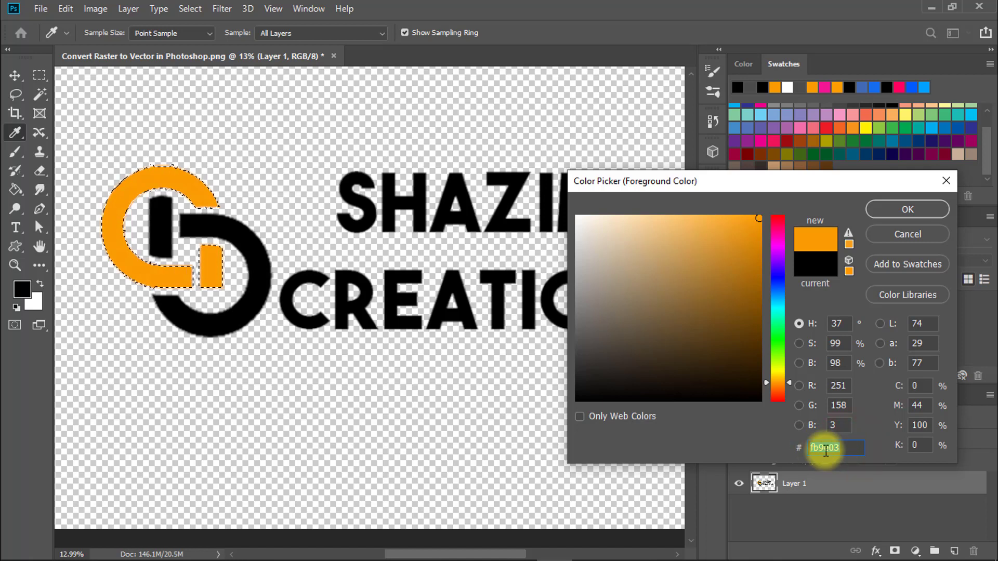
{"action": "left_click", "coordinate": [901, 270]}
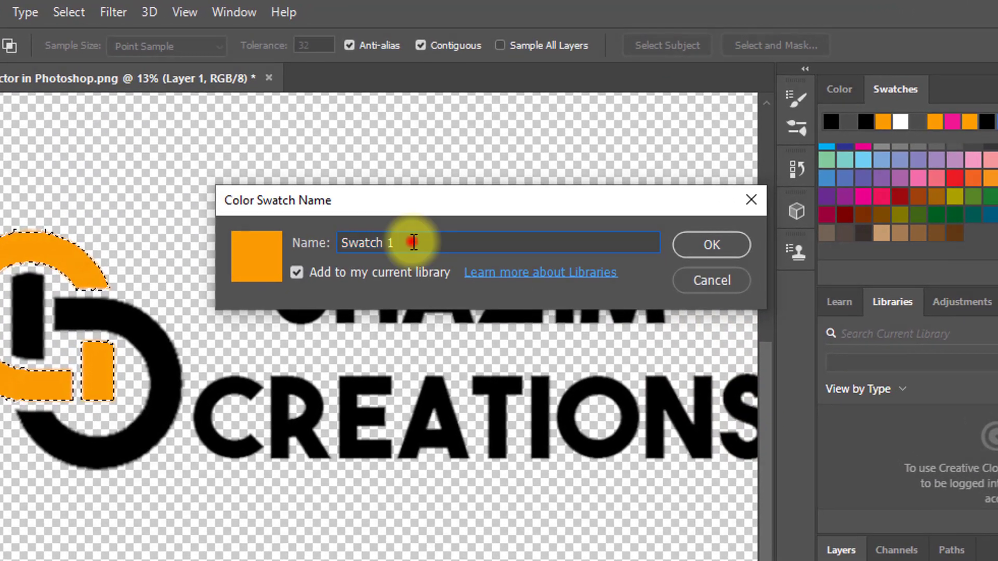
{"action": "left_click", "coordinate": [412, 240]}
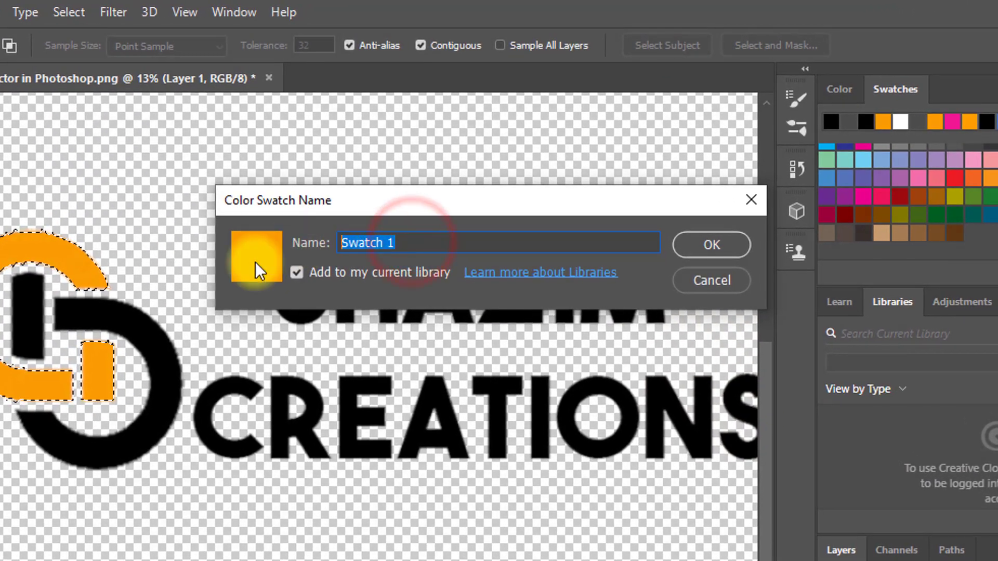
{"action": "type", "text": "color"}
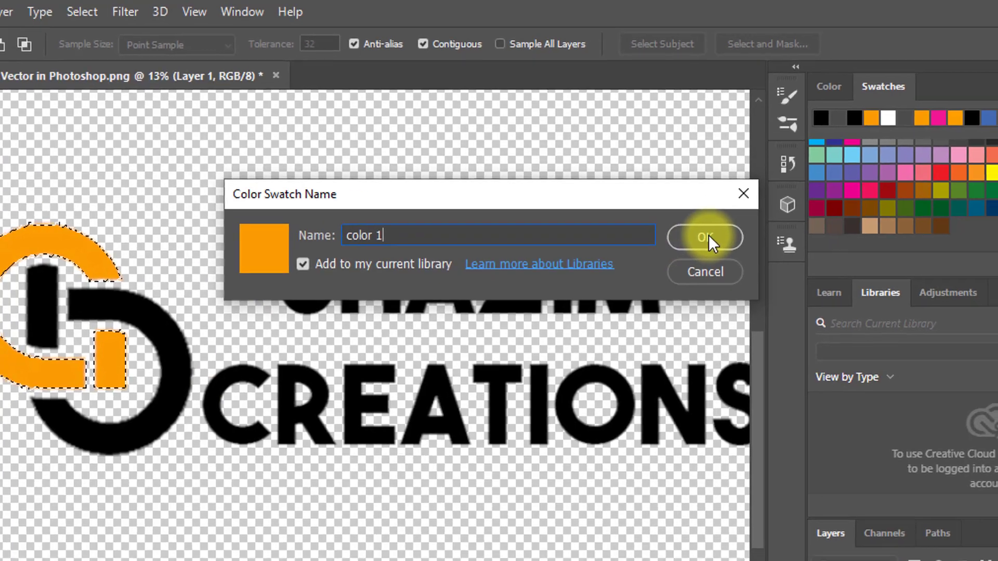
{"action": "left_click", "coordinate": [709, 240]}
{"action": "left_click", "coordinate": [958, 226]}
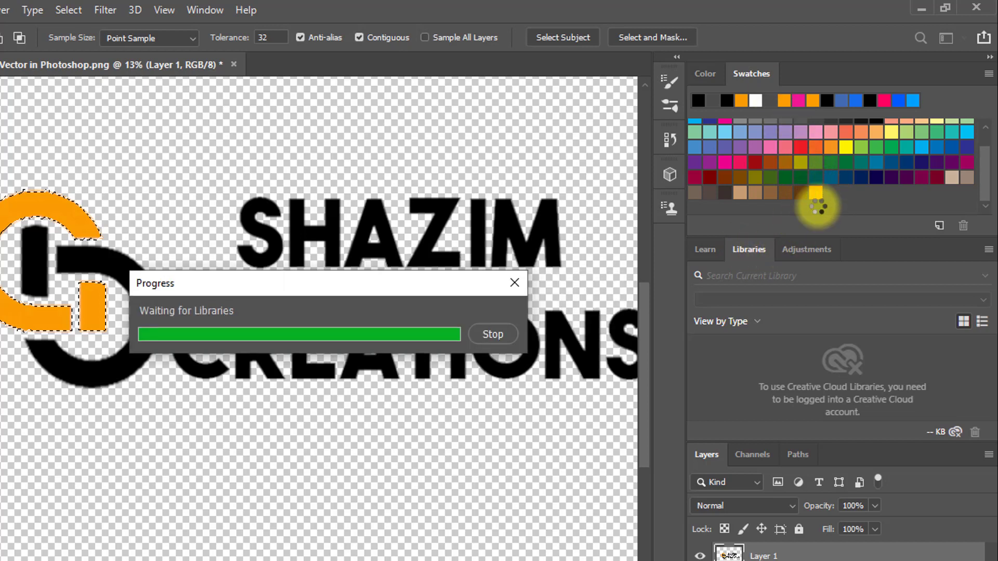
{"action": "left_click", "coordinate": [514, 283]}
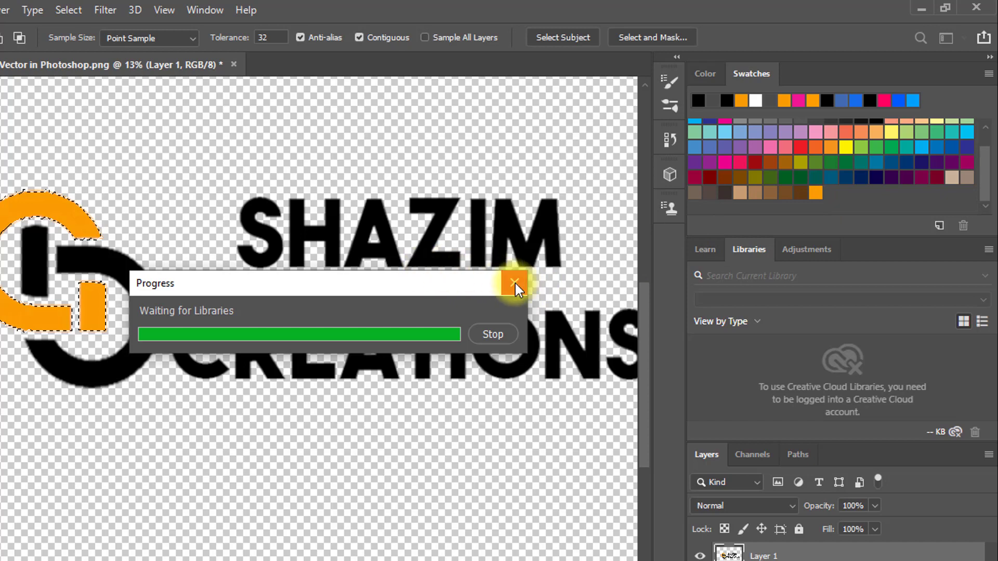
{"action": "left_click", "coordinate": [509, 282]}
{"action": "left_click", "coordinate": [938, 206]}
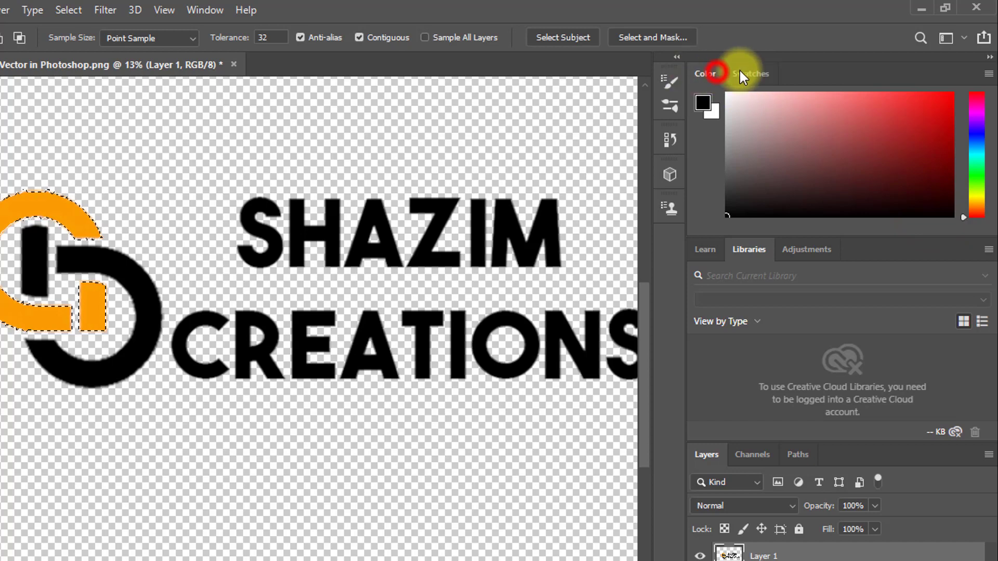
- Set the foreground colour to pure black (000000)
{"action": "left_click", "coordinate": [742, 74]}
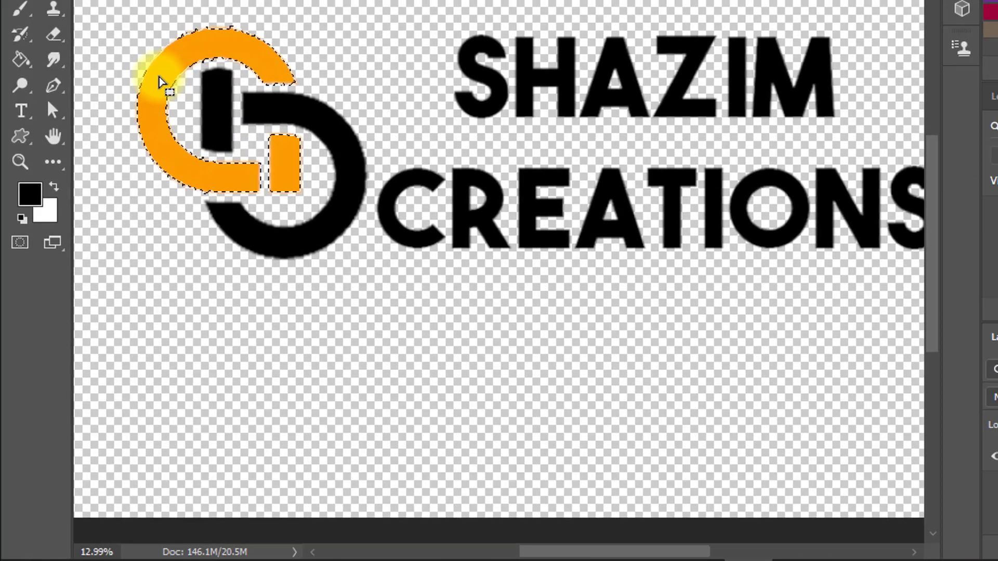
{"action": "left_click", "coordinate": [22, 288]}
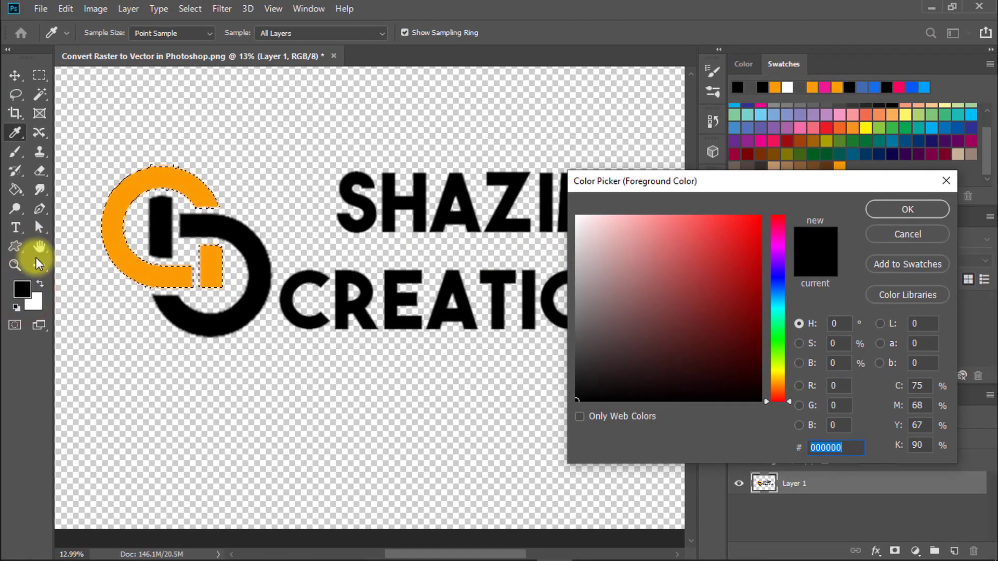
{"action": "left_click_drag", "start_coordinate": [626, 327], "coordinate": [554, 416]}
{"action": "left_click", "coordinate": [886, 209]}
- Fill the selected orange C and square with black, then deselect
{"action": "key", "text": "w"}
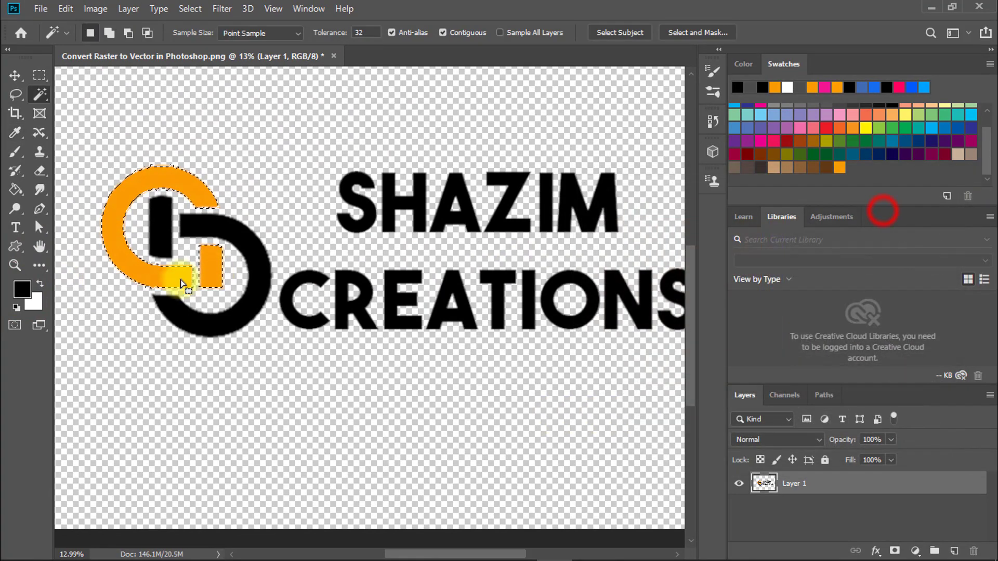
{"action": "key", "text": "alt+BackSpace"}
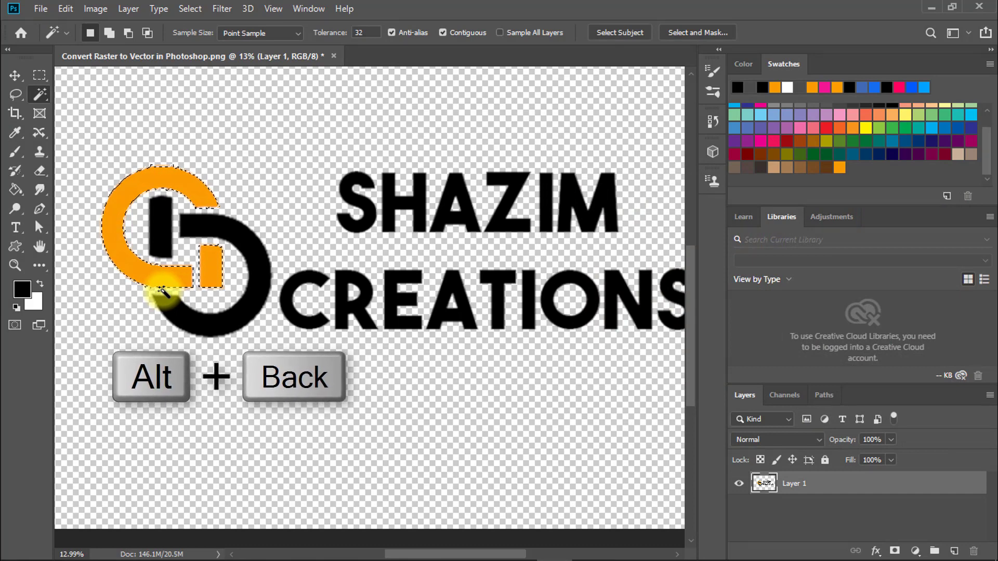
{"action": "key", "text": "alt+BackSpace"}
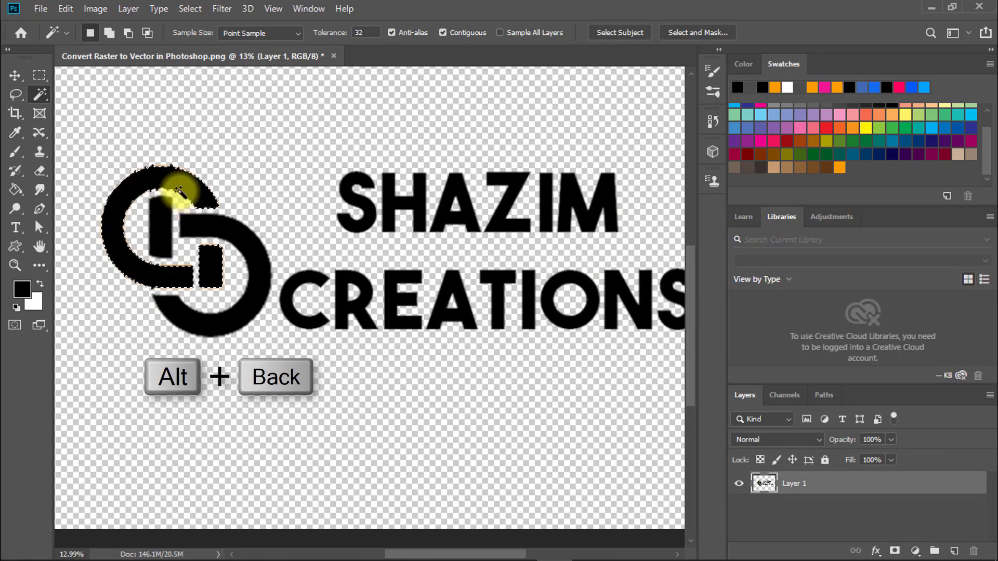
{"action": "scroll", "coordinate": [177, 189], "scroll_direction": "up", "scroll_amount": 1}
{"action": "key", "text": "ctrl+d"}
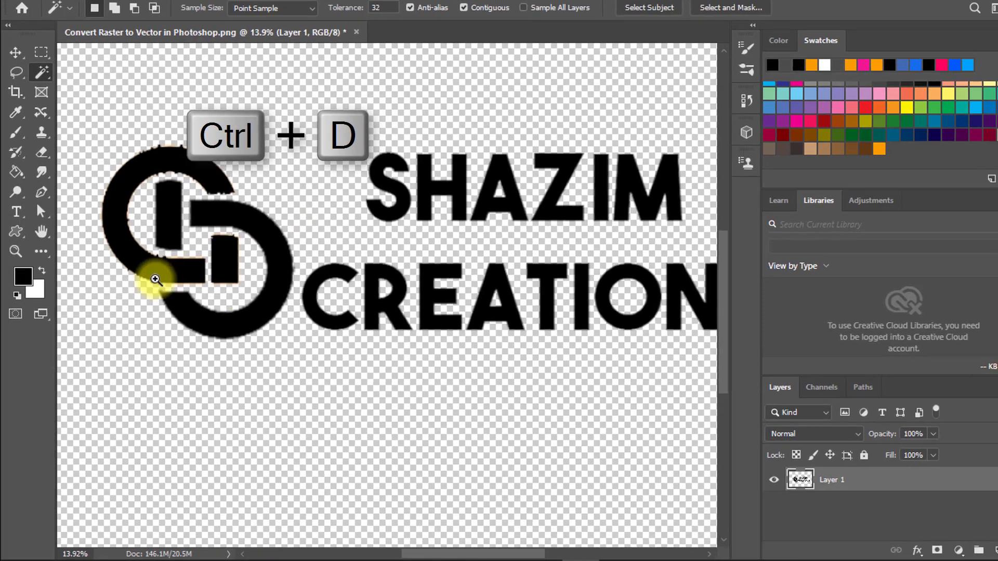
{"action": "scroll", "coordinate": [151, 291], "scroll_direction": "up", "scroll_amount": 1}
{"action": "scroll", "coordinate": [219, 188], "scroll_direction": "up", "scroll_amount": 1}
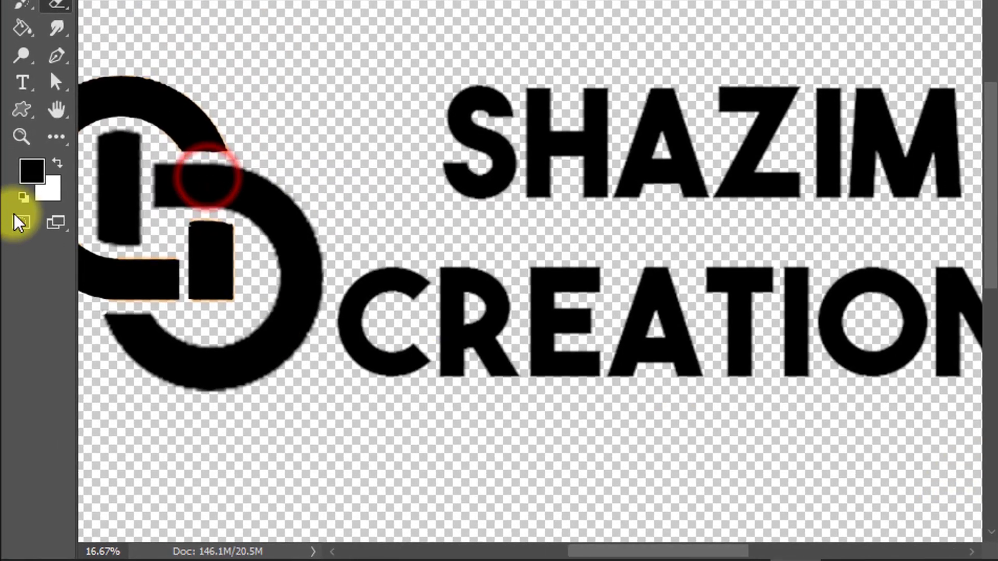
{"action": "left_click", "coordinate": [47, 190]}
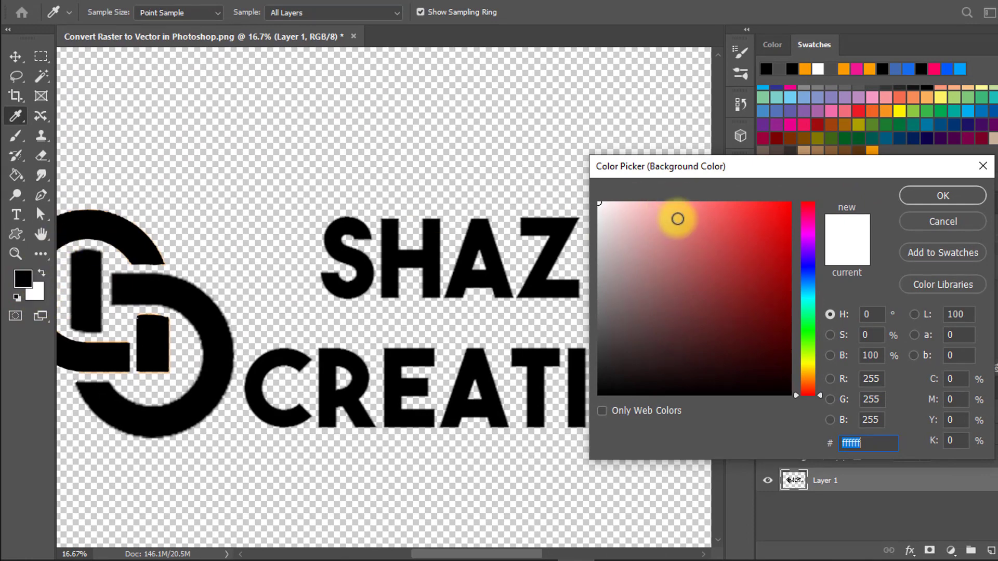
- Set white as background colour, make the logo a Background layer, and convert it to a smart object
{"action": "left_click", "coordinate": [932, 195]}
{"action": "key", "text": "e"}
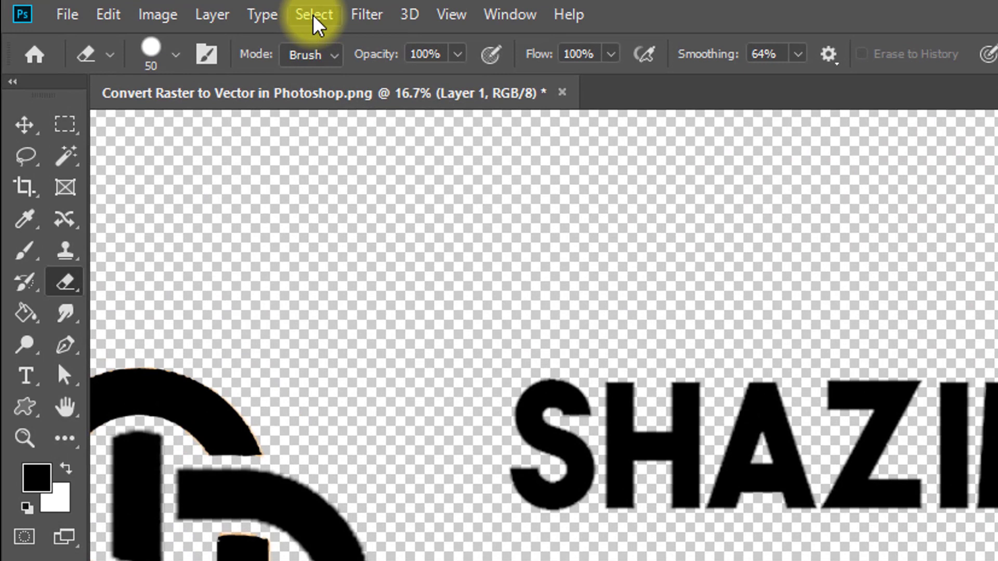
{"action": "left_click", "coordinate": [216, 15]}
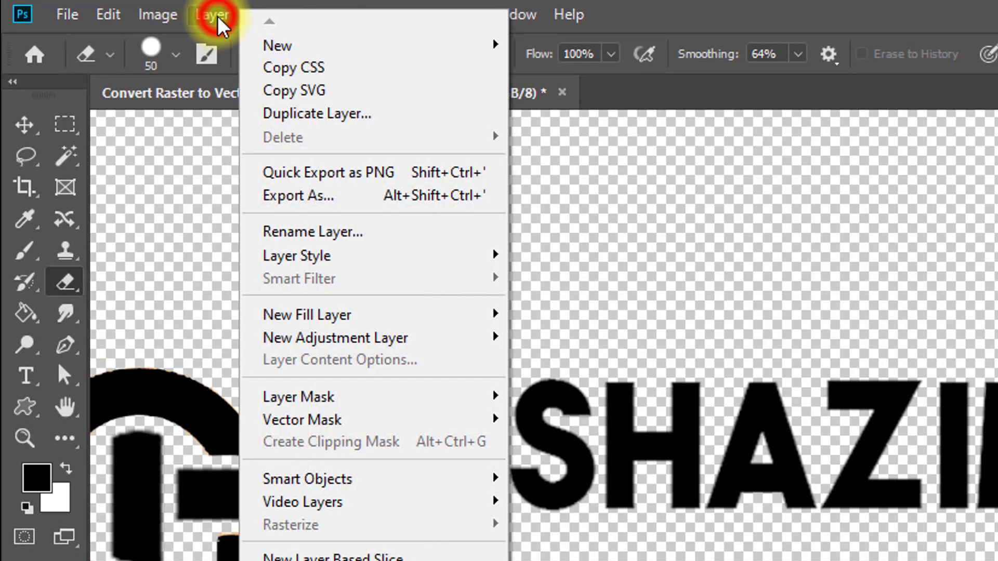
{"action": "left_click", "coordinate": [274, 44]}
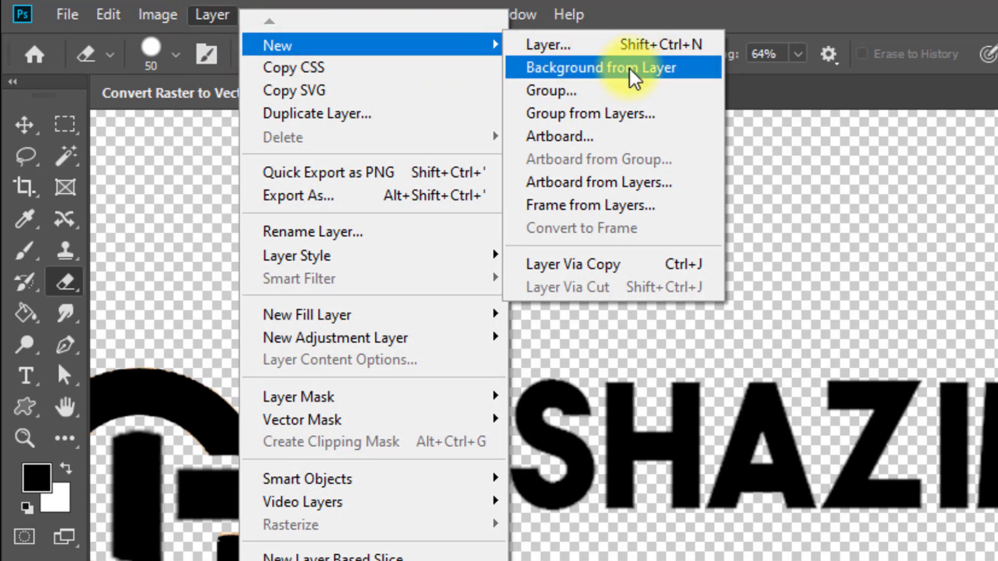
{"action": "left_click", "coordinate": [628, 70]}
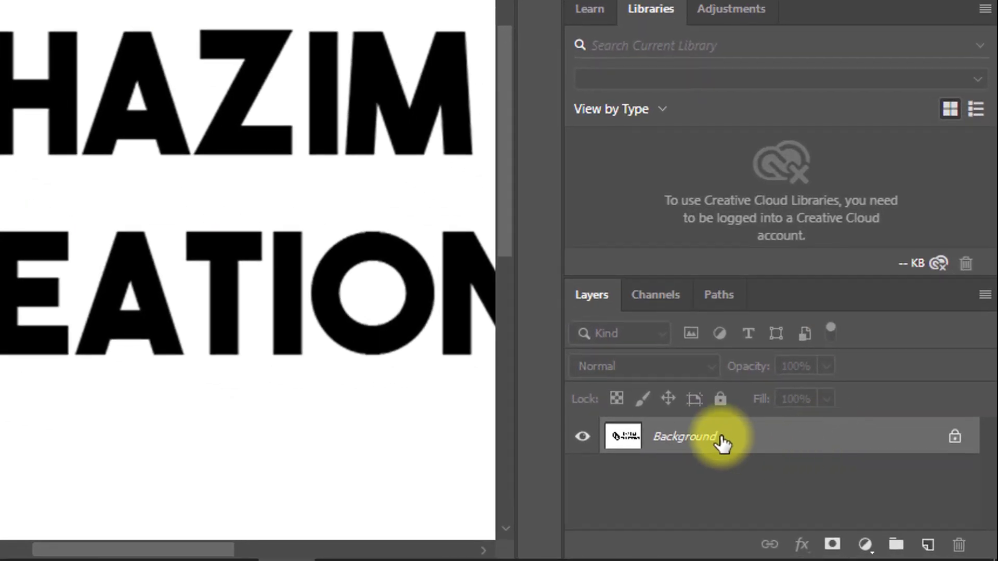
{"action": "right_click", "coordinate": [722, 442]}
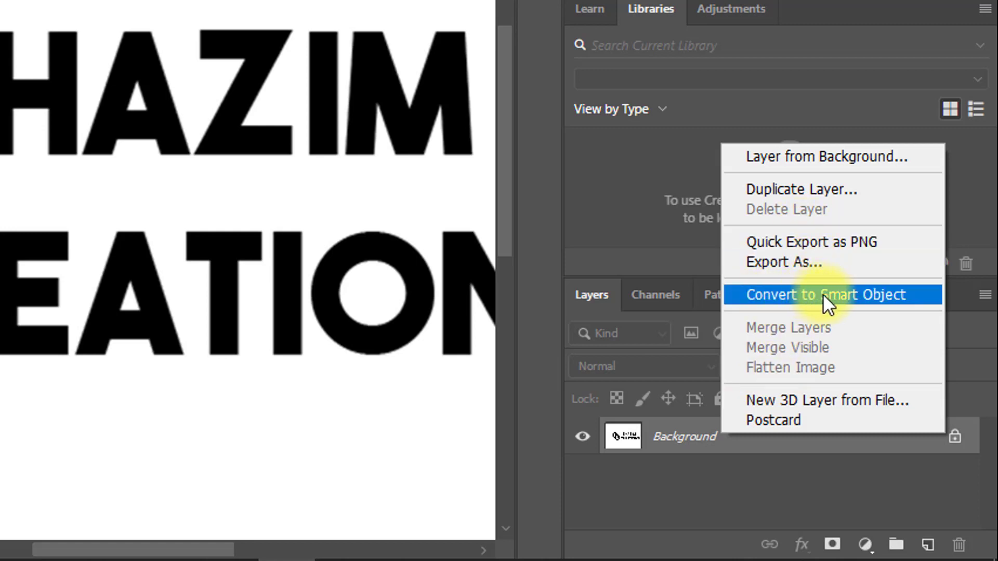
{"action": "left_click", "coordinate": [845, 296]}
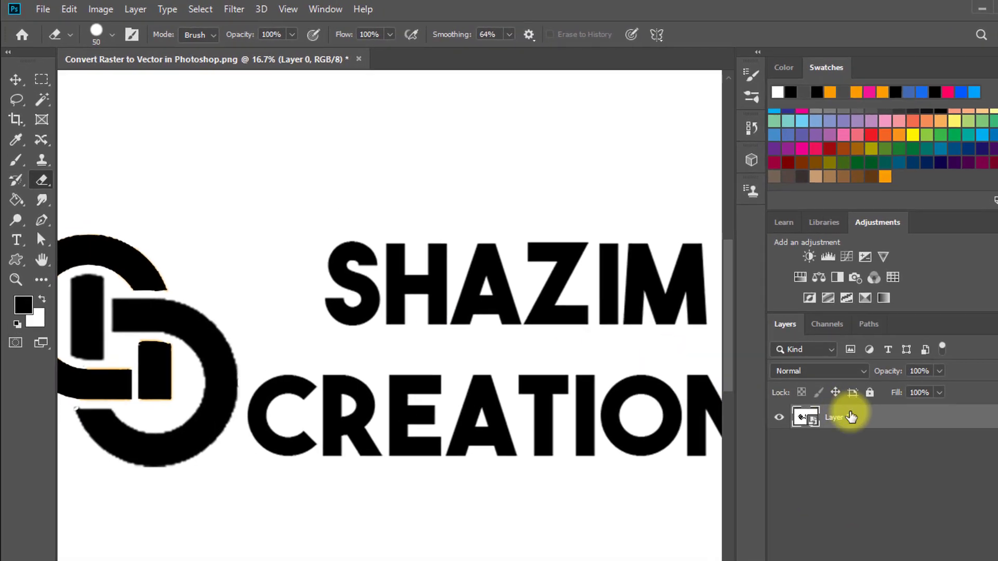
- Apply a Gaussian Blur with a 7.0 pixel radius to Layer 0 as a smart filter
{"action": "left_click", "coordinate": [233, 8]}
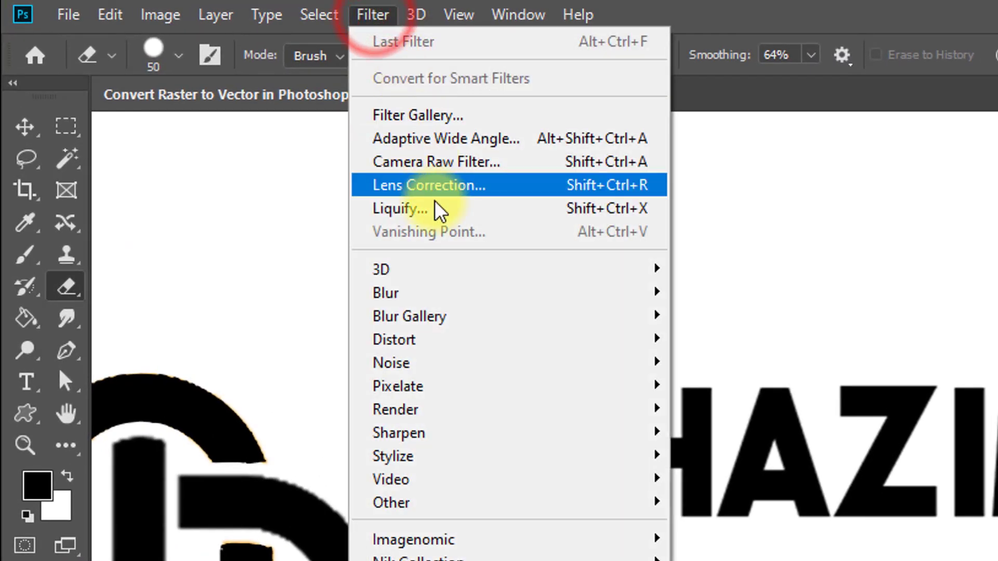
{"action": "left_click", "coordinate": [449, 291]}
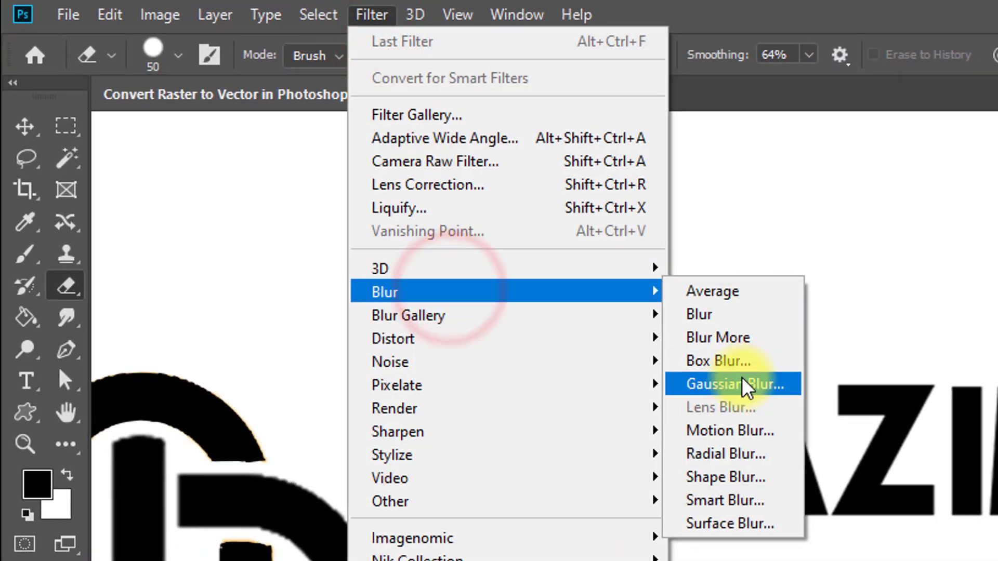
{"action": "left_click", "coordinate": [747, 385]}
{"action": "left_click", "coordinate": [638, 340]}
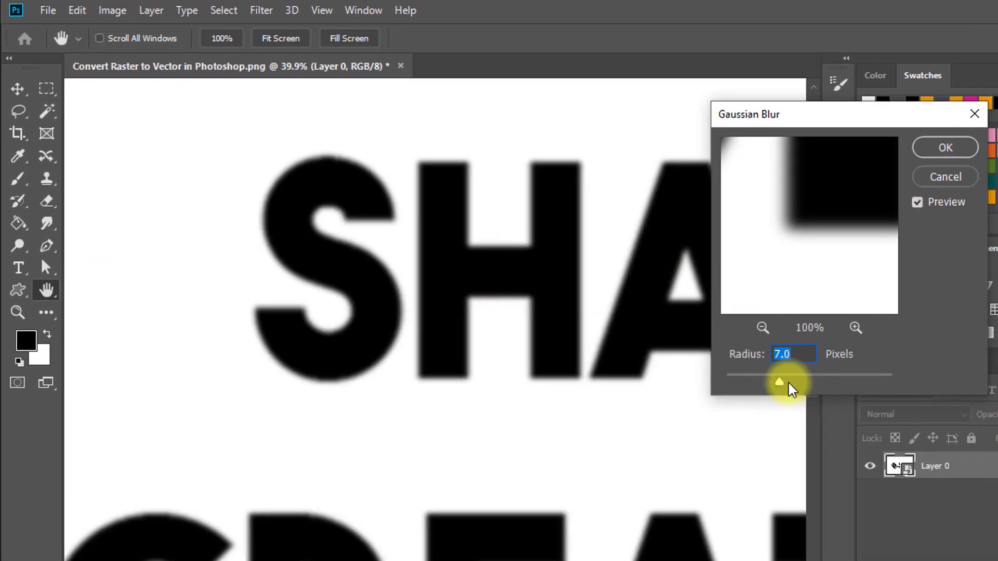
{"action": "scroll", "coordinate": [548, 234], "scroll_direction": "up", "scroll_amount": 2}
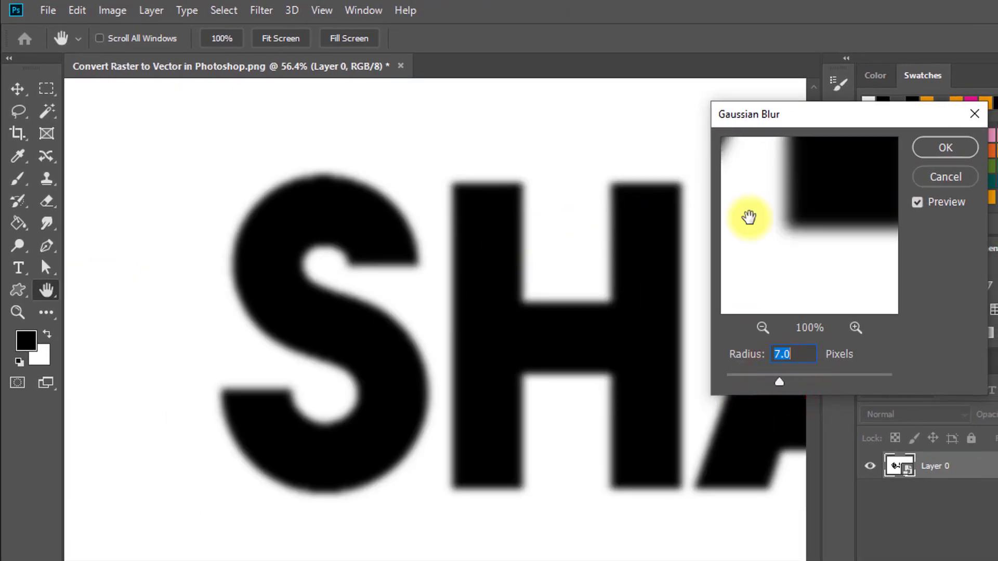
{"action": "left_click", "coordinate": [945, 149]}
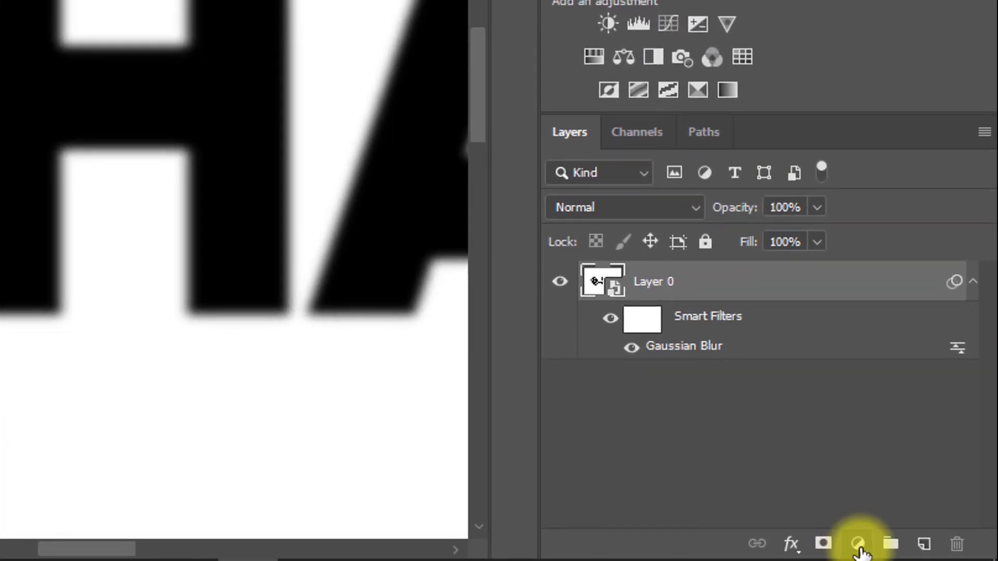
- Add a Levels adjustment with black point 119 and white point 158 to sharpen the letters
{"action": "left_click", "coordinate": [857, 550]}
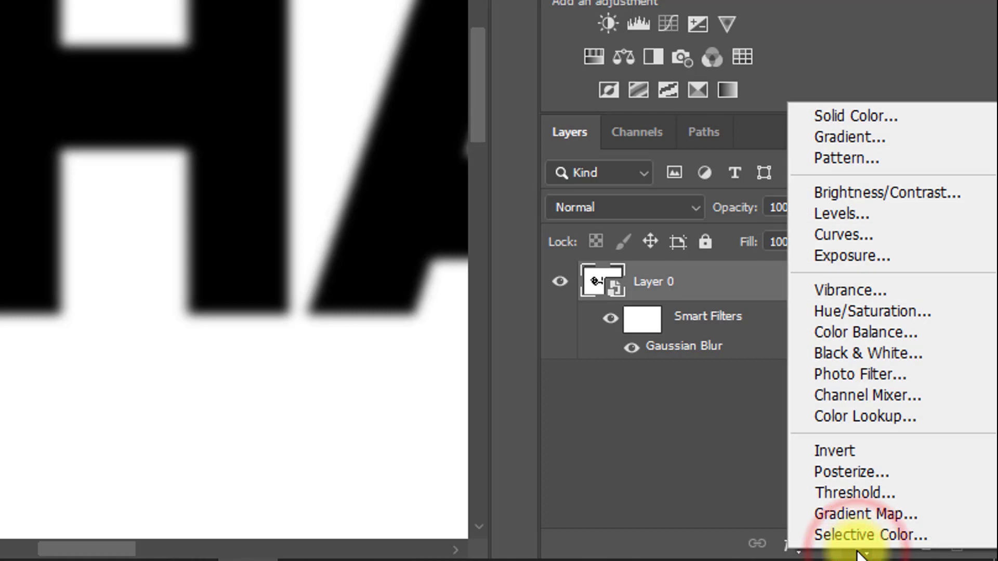
{"action": "left_click", "coordinate": [839, 214]}
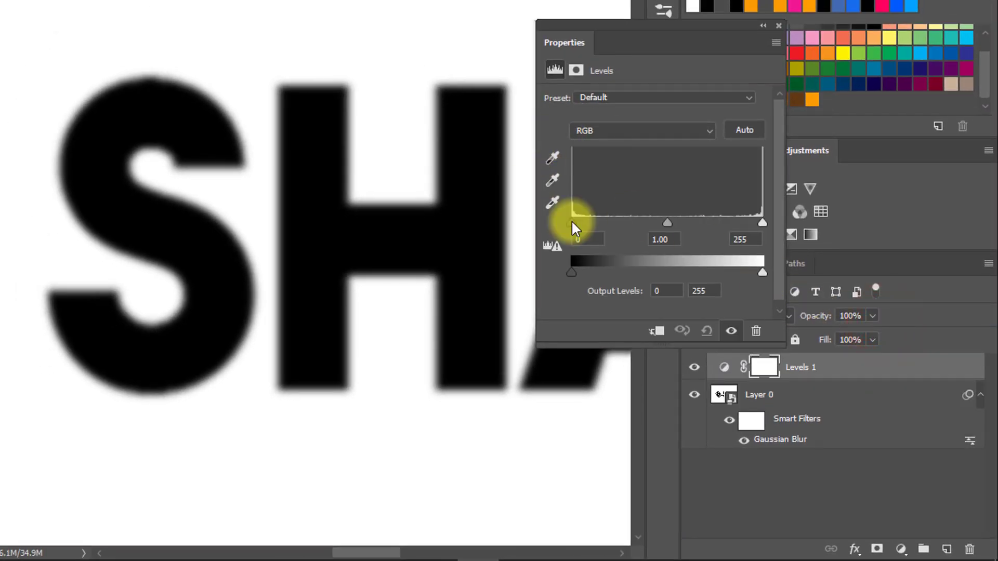
{"action": "left_click_drag", "start_coordinate": [572, 223], "coordinate": [617, 223]}
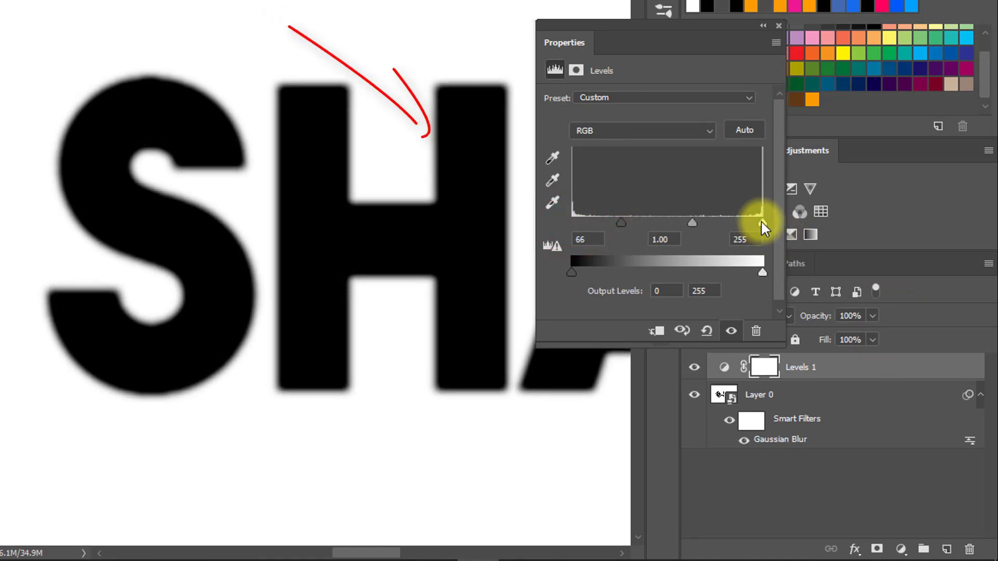
{"action": "left_click_drag", "start_coordinate": [761, 222], "coordinate": [709, 223]}
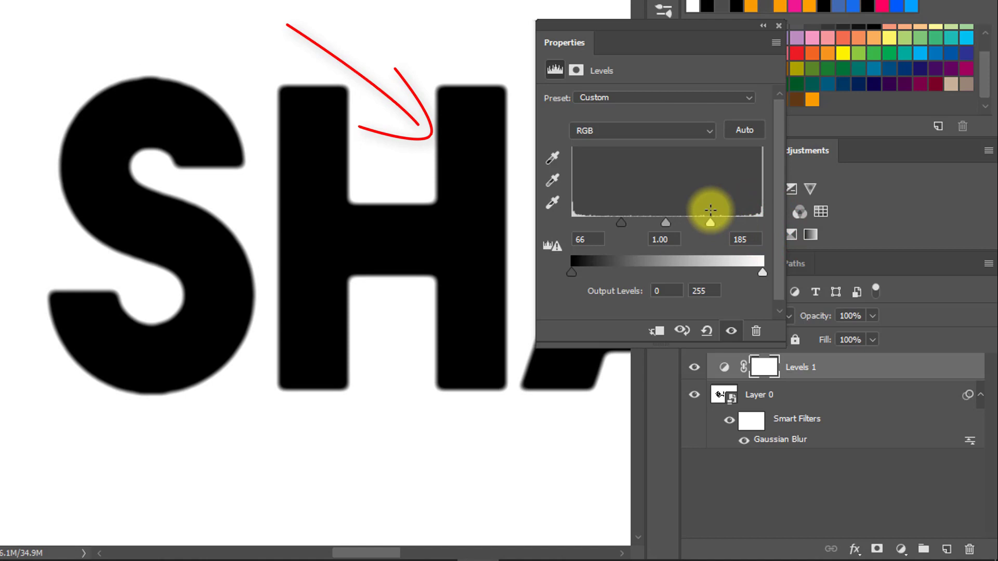
{"action": "left_click", "coordinate": [349, 113]}
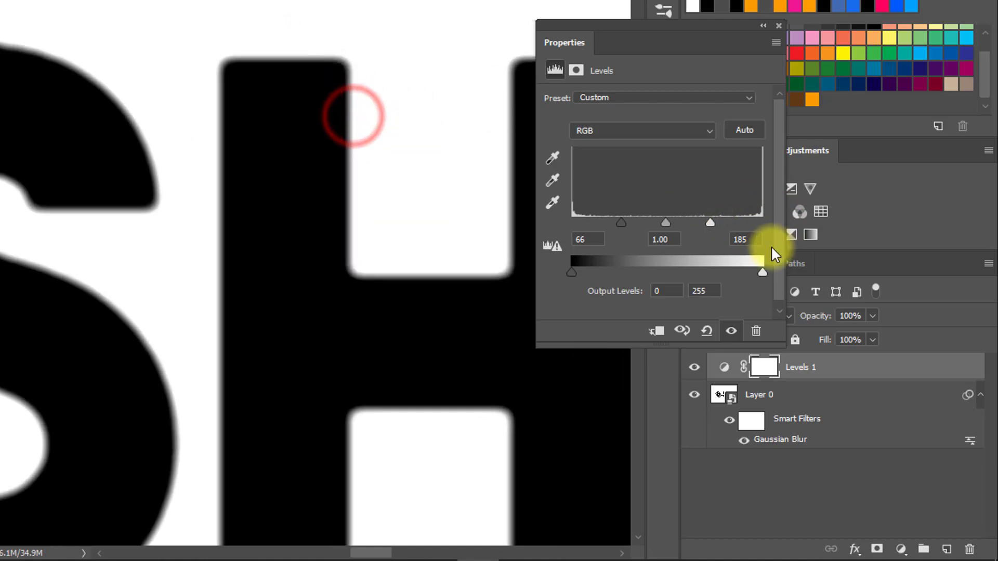
{"action": "left_click_drag", "start_coordinate": [623, 222], "coordinate": [643, 223]}
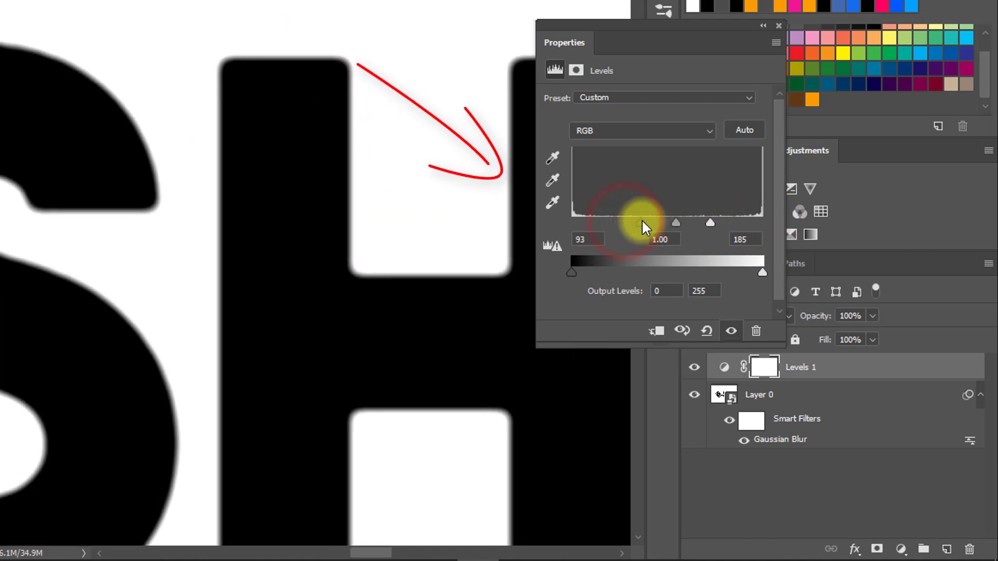
{"action": "left_click_drag", "start_coordinate": [718, 223], "coordinate": [689, 222]}
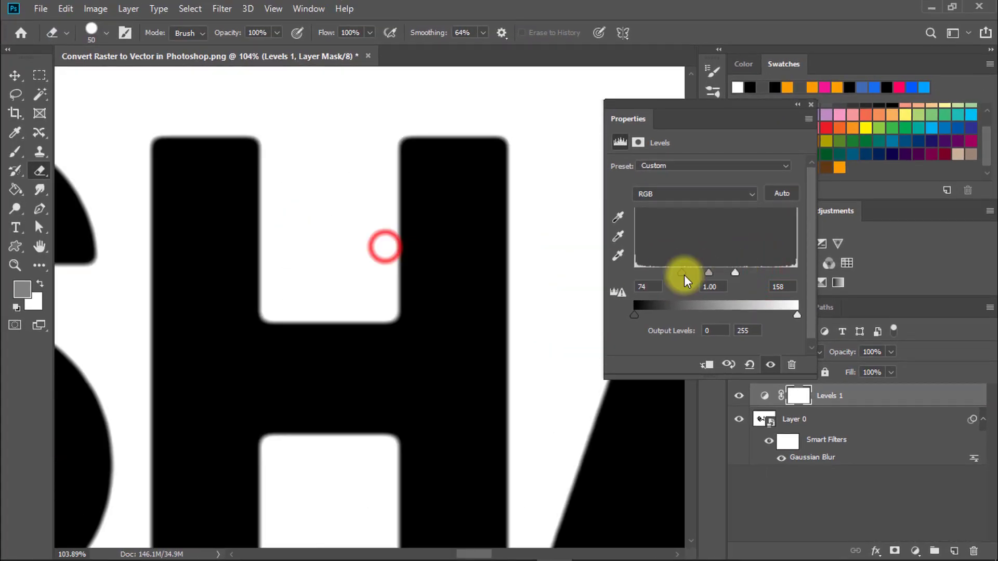
{"action": "left_click_drag", "start_coordinate": [685, 276], "coordinate": [730, 276]}
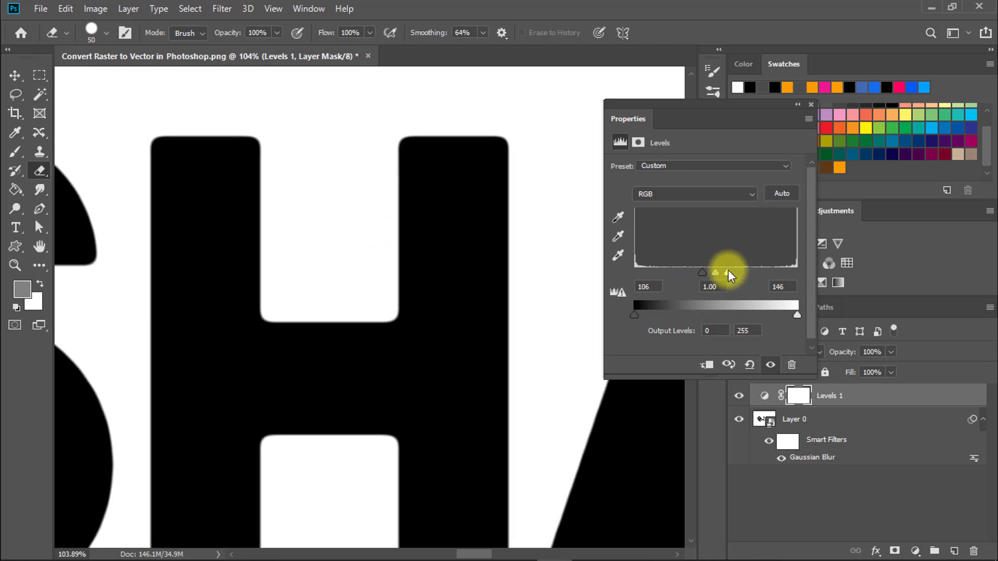
- Hide the Levels 1 adjustment layer to compare, then delete it
{"action": "left_click", "coordinate": [812, 106]}
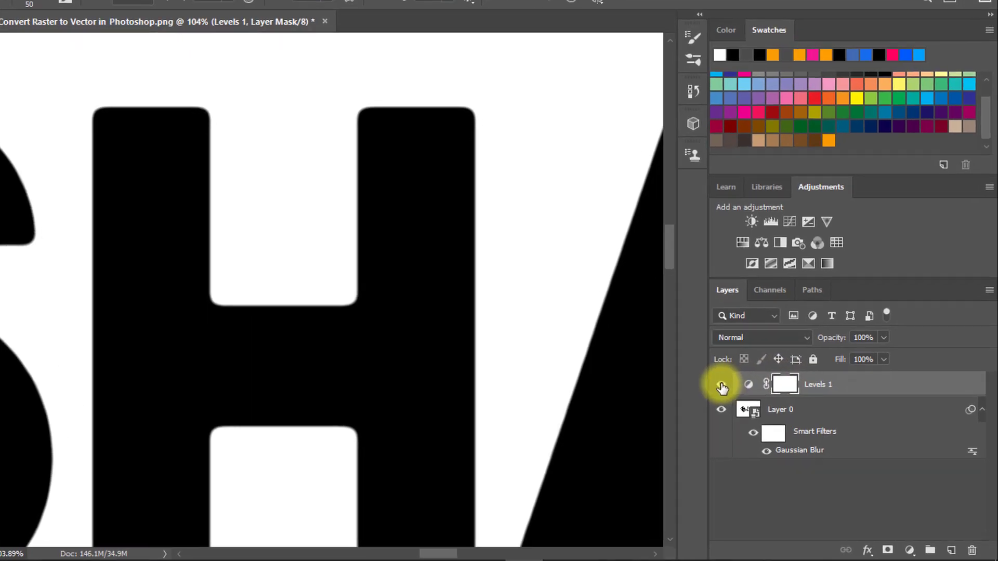
{"action": "left_click", "coordinate": [738, 395]}
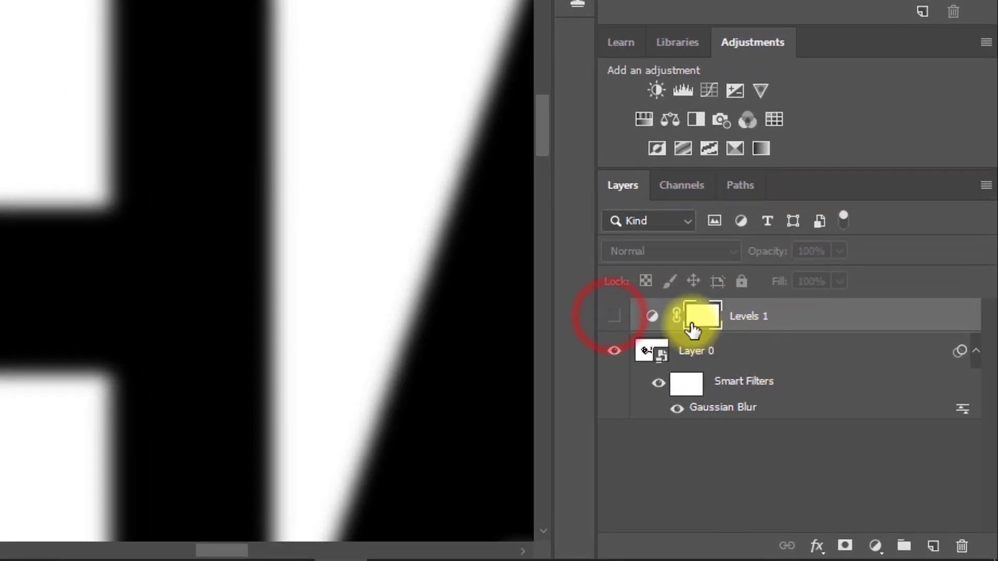
{"action": "left_click", "coordinate": [767, 322]}
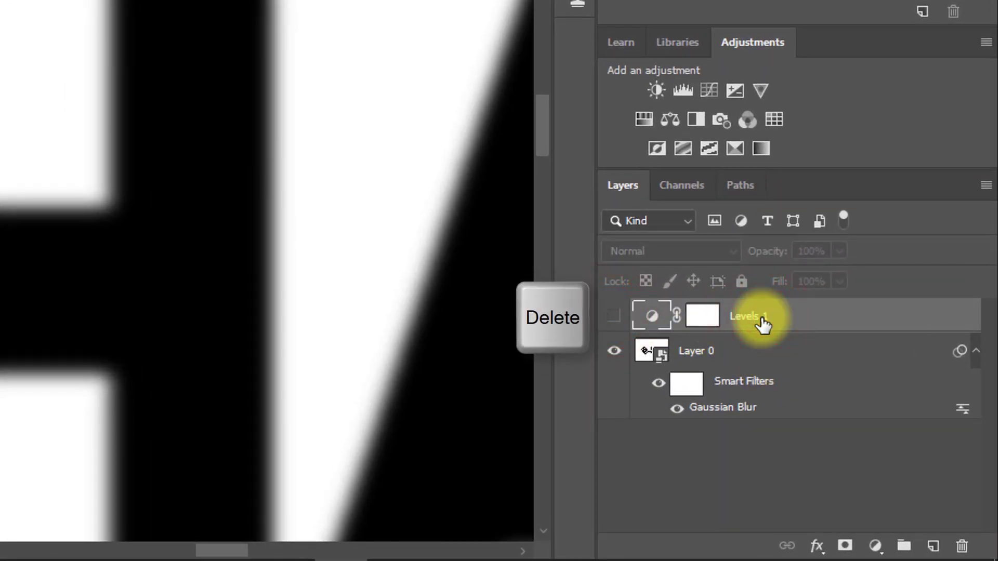
{"action": "key", "text": "Delete"}
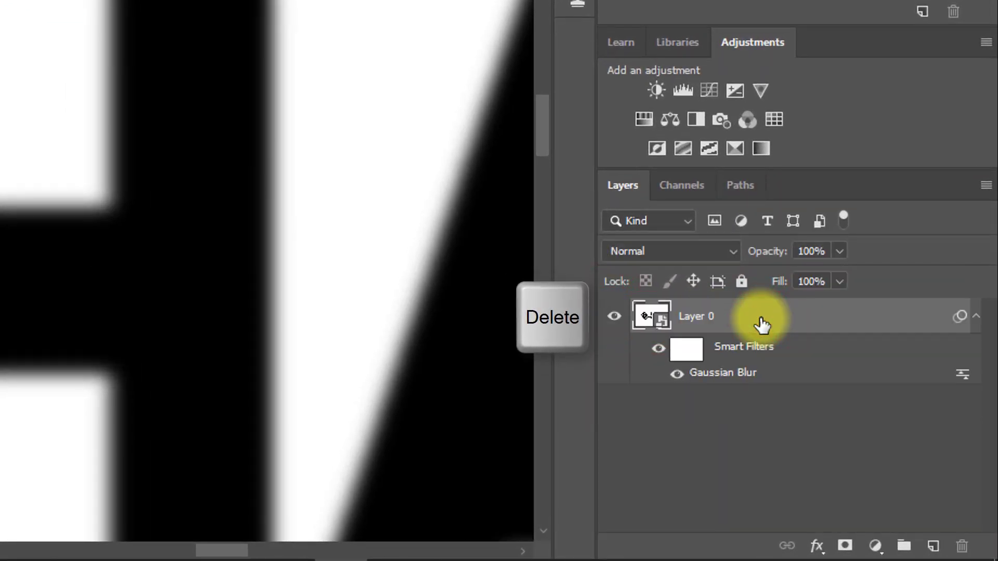
- Add a Curves adjustment and pull its black and white points inward for crisp letter edges
{"action": "left_click", "coordinate": [875, 546]}
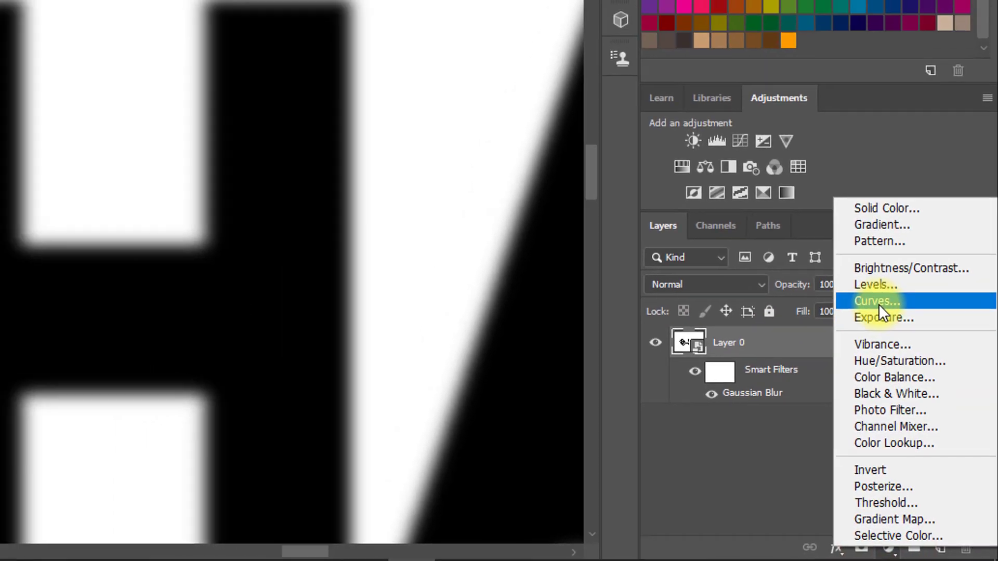
{"action": "left_click", "coordinate": [878, 267]}
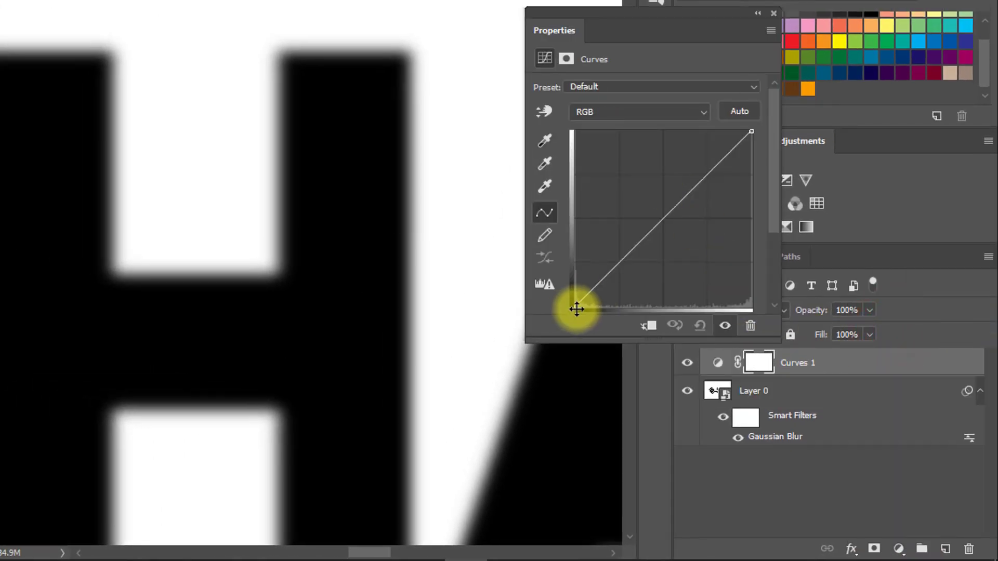
{"action": "left_click_drag", "start_coordinate": [582, 306], "coordinate": [610, 314]}
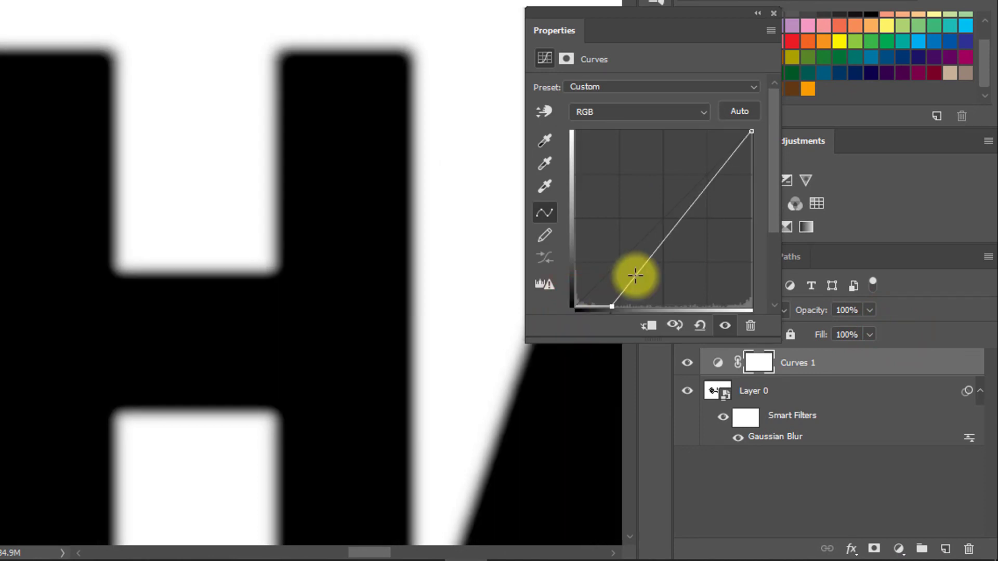
{"action": "left_click_drag", "start_coordinate": [751, 131], "coordinate": [675, 131]}
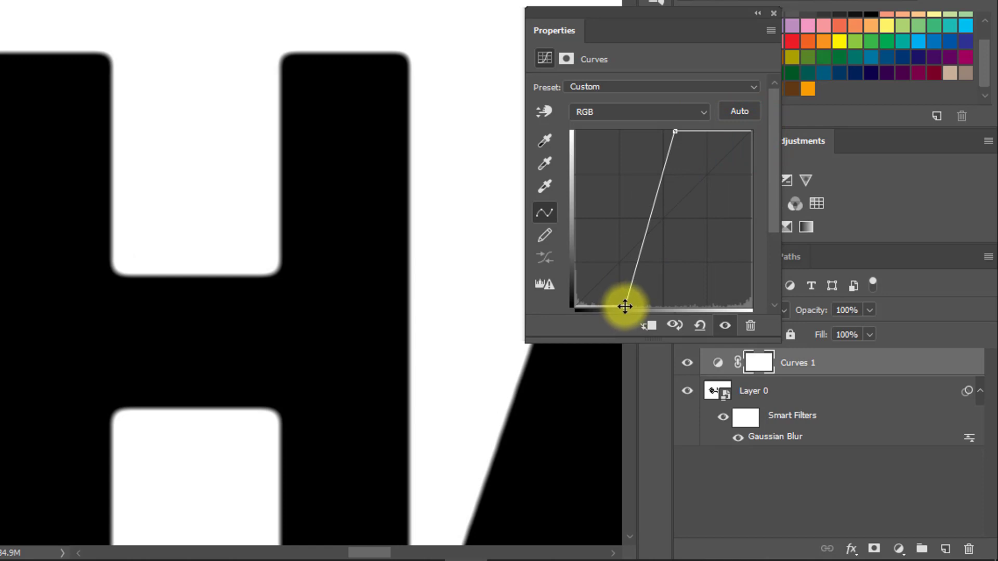
{"action": "left_click_drag", "start_coordinate": [625, 307], "coordinate": [633, 305]}
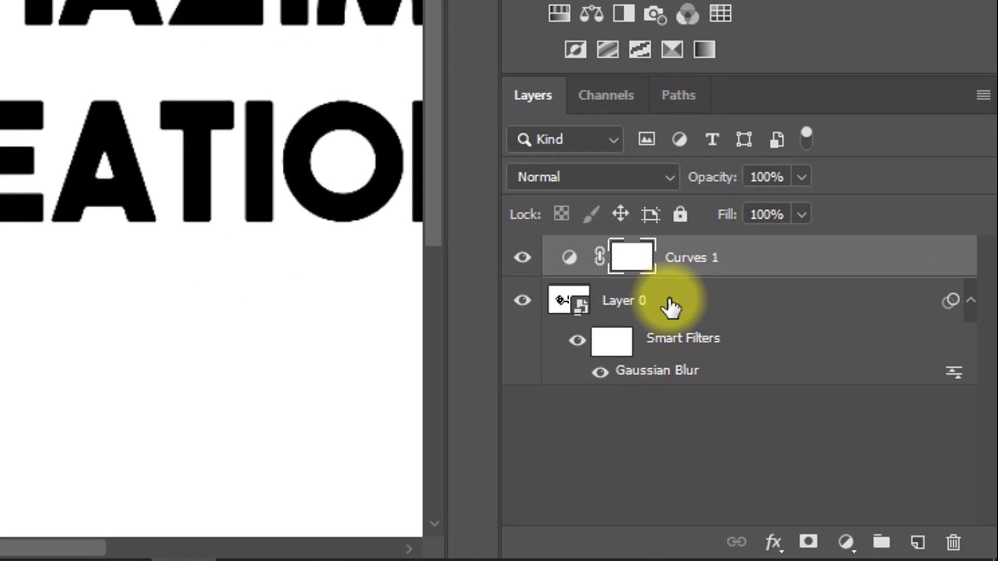
- Select Layer 0 and Curves 1 together and merge them with Ctrl+E
{"action": "left_click", "coordinate": [671, 306]}
{"action": "left_click", "coordinate": [699, 264], "text": "shift"}
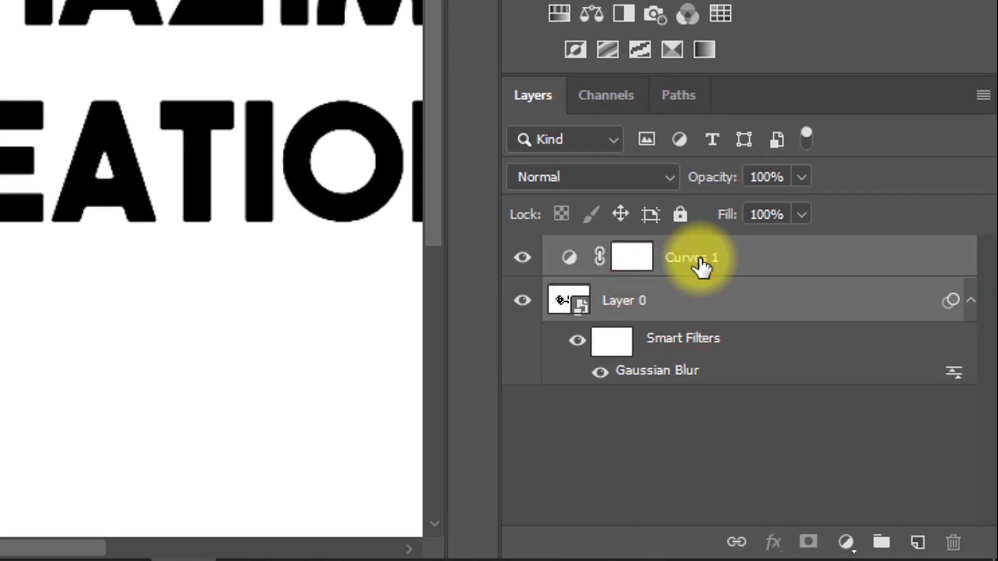
{"action": "right_click", "coordinate": [698, 264]}
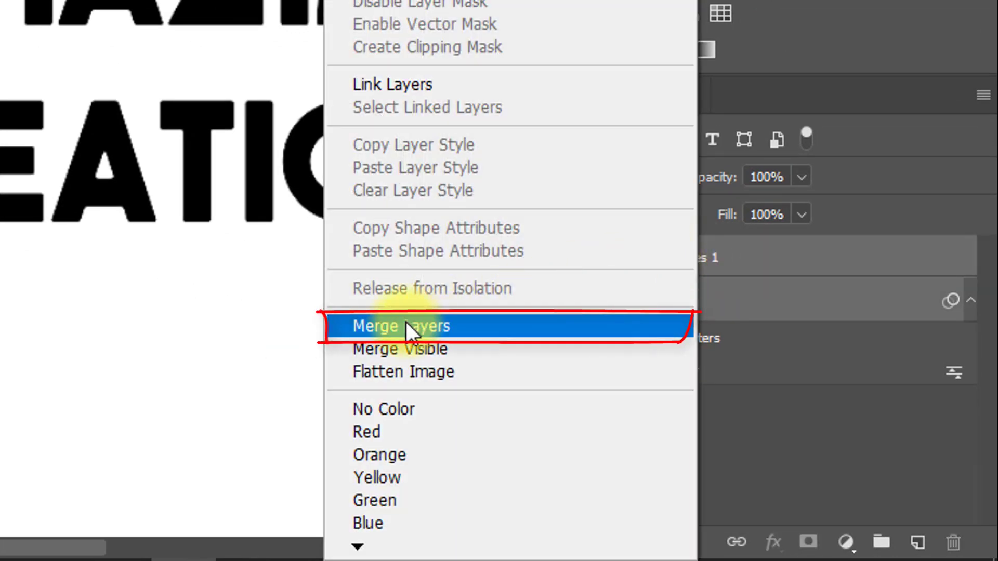
{"action": "left_click", "coordinate": [769, 255]}
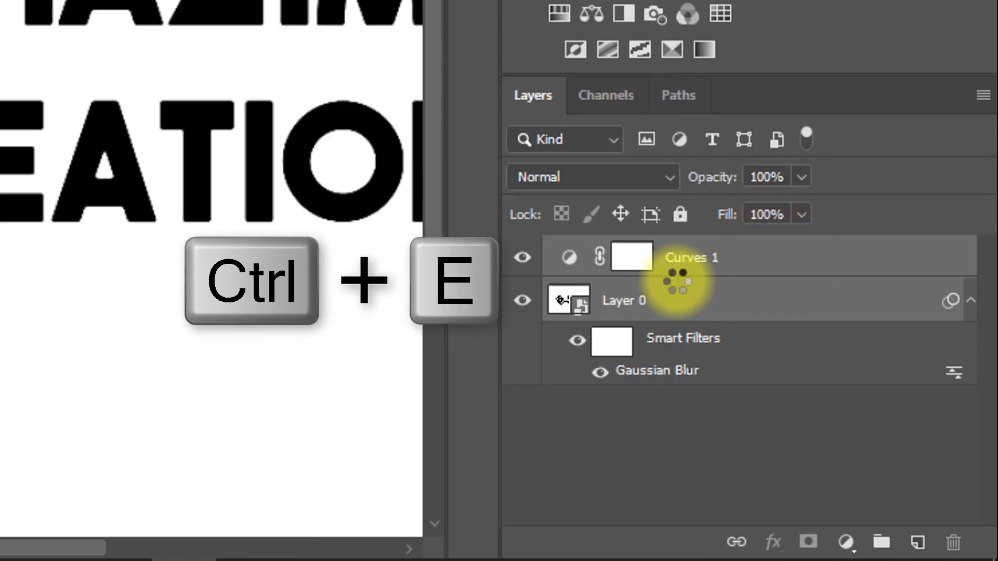
{"action": "key", "text": "ctrl+e"}
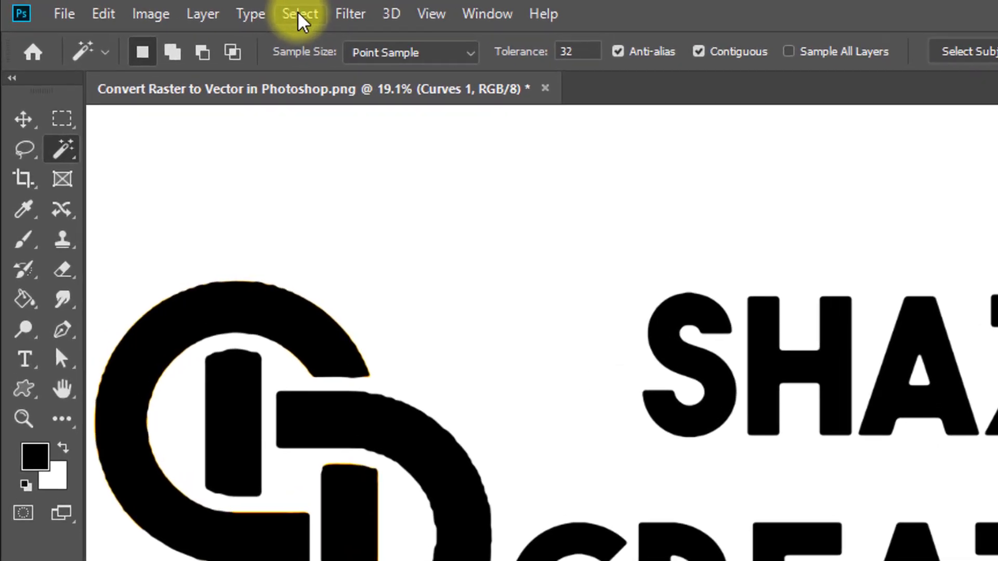
- Select the black logo with Color Range, invert, delete the white background, then deselect
{"action": "left_click", "coordinate": [300, 15]}
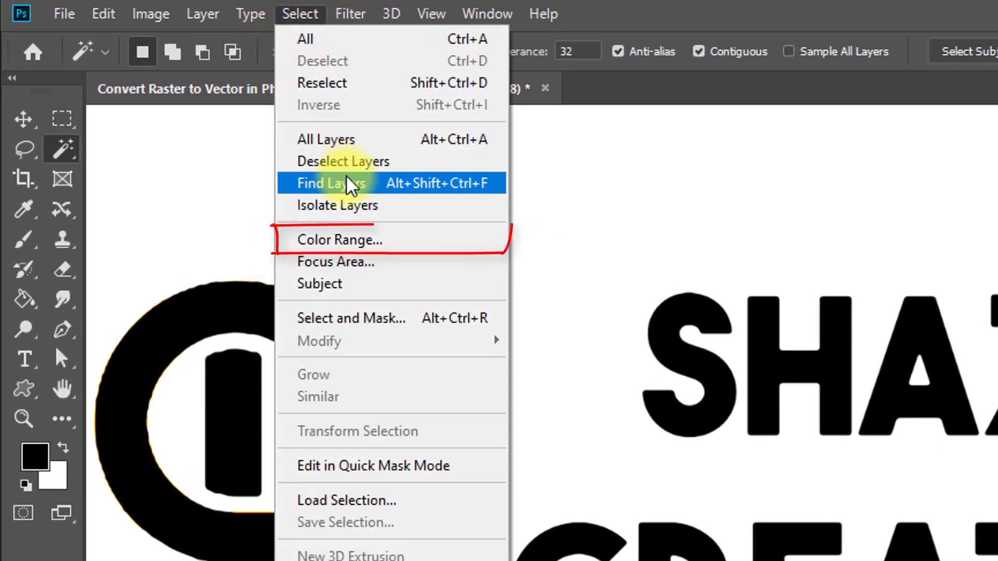
{"action": "left_click", "coordinate": [335, 240]}
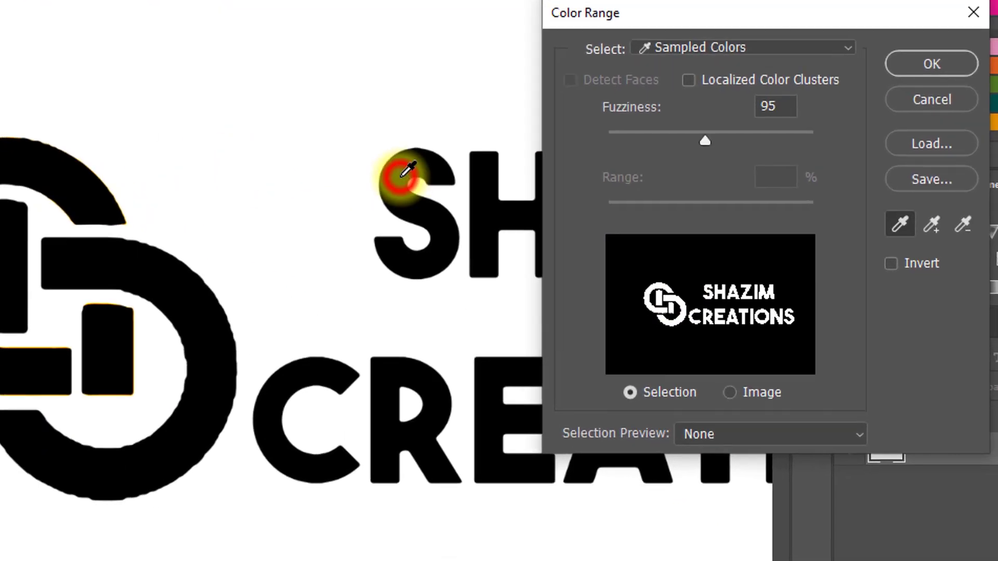
{"action": "left_click", "coordinate": [931, 63]}
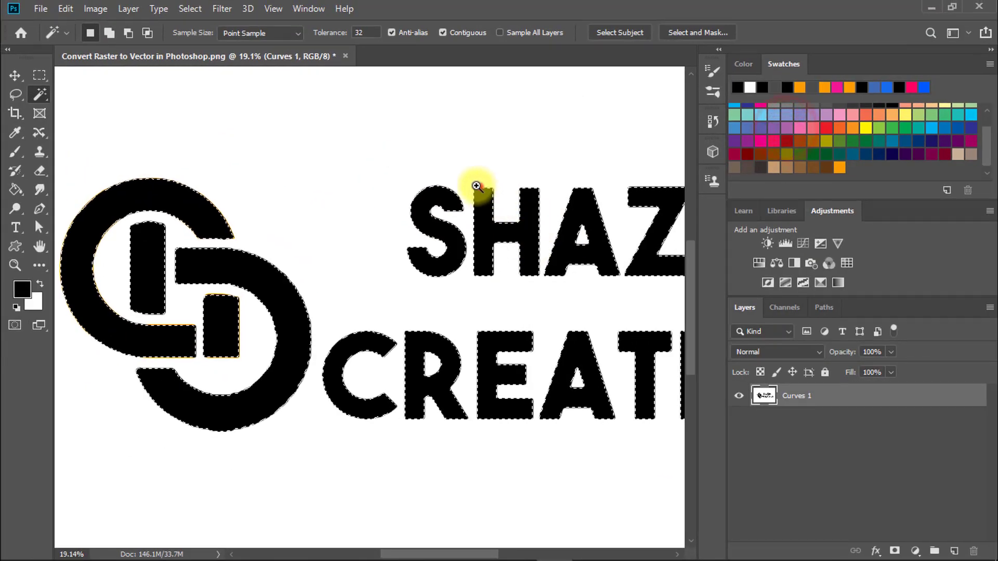
{"action": "left_click_drag", "start_coordinate": [476, 185], "coordinate": [397, 252]}
{"action": "key", "text": "ctrl+shift+i"}
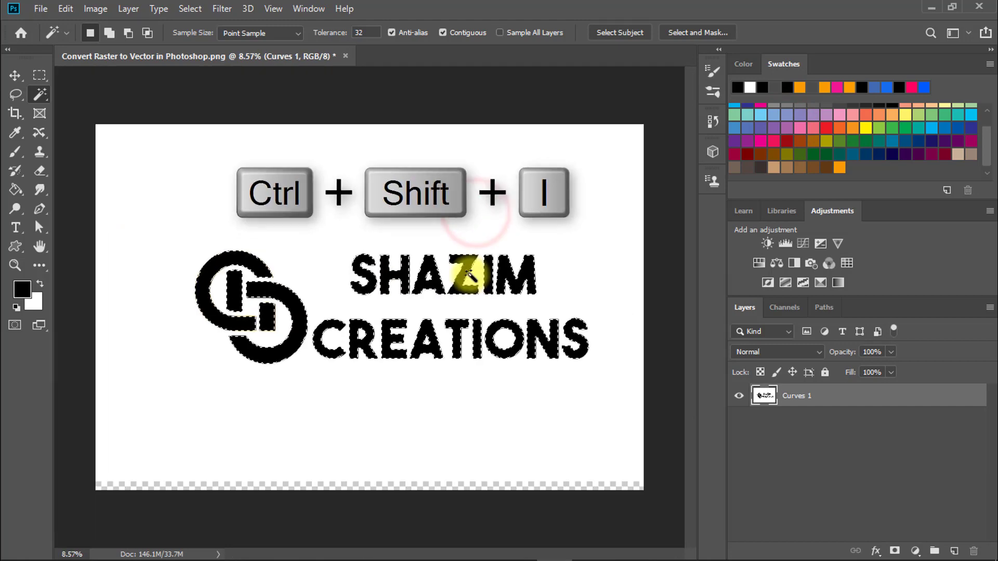
{"action": "left_click_drag", "start_coordinate": [356, 213], "coordinate": [406, 255]}
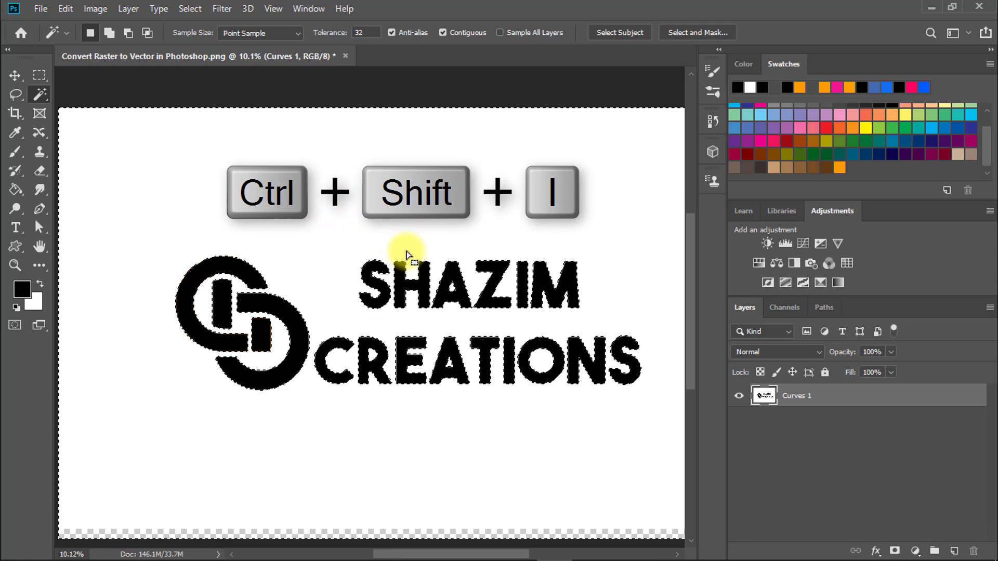
{"action": "key", "text": "Delete"}
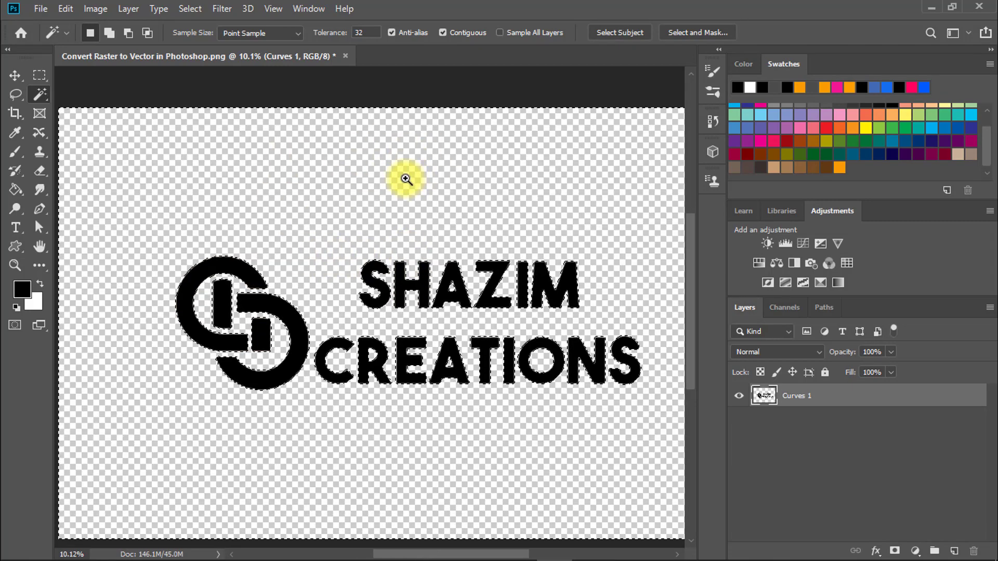
{"action": "left_click", "coordinate": [406, 178]}
{"action": "key", "text": "ctrl+d"}
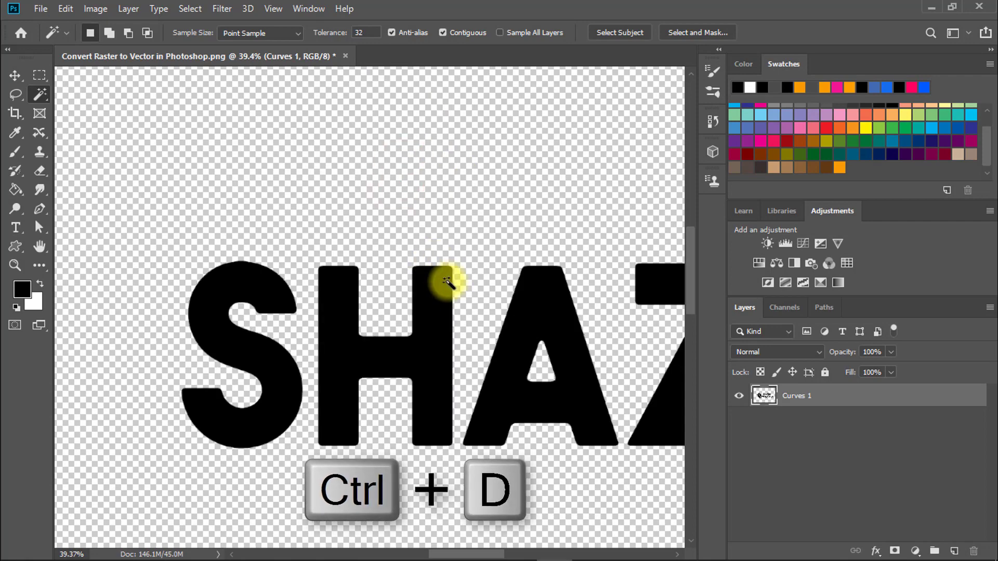
- Use the Magic Wand to select the logo's C ring and its inner block
{"action": "left_click", "coordinate": [445, 312], "text": "alt"}
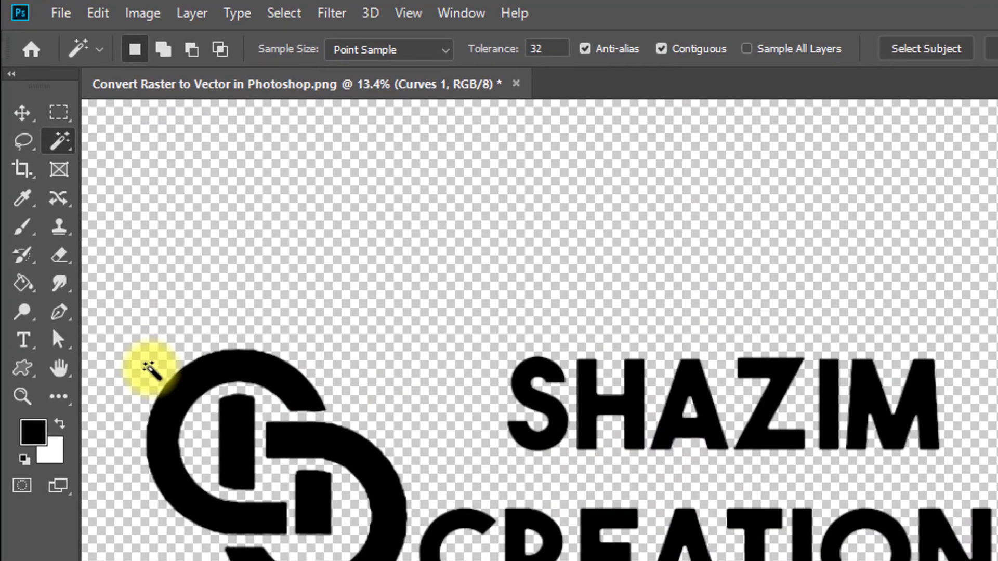
{"action": "right_click", "coordinate": [57, 139]}
{"action": "left_click", "coordinate": [146, 164]}
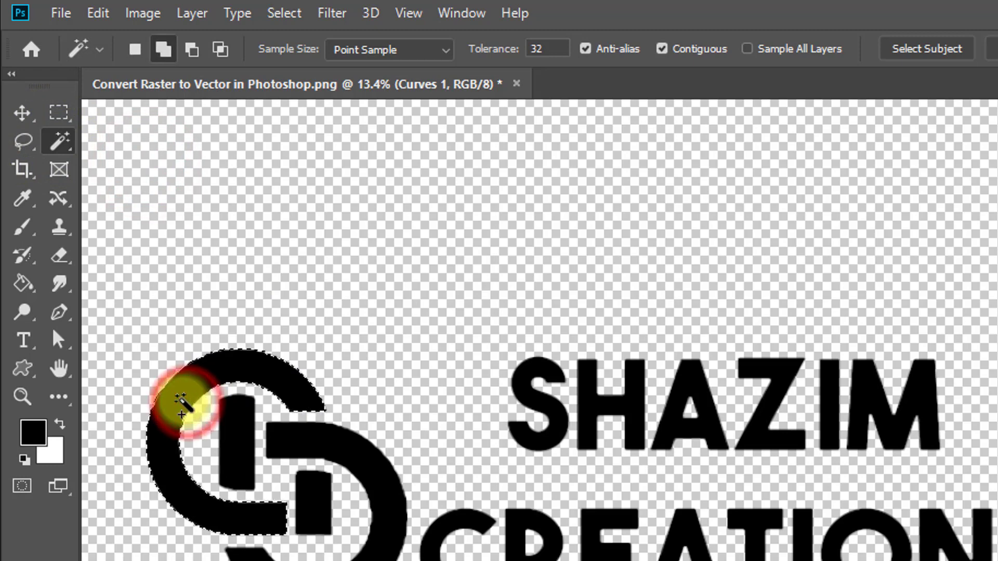
{"action": "left_click", "coordinate": [310, 505], "text": "shift"}
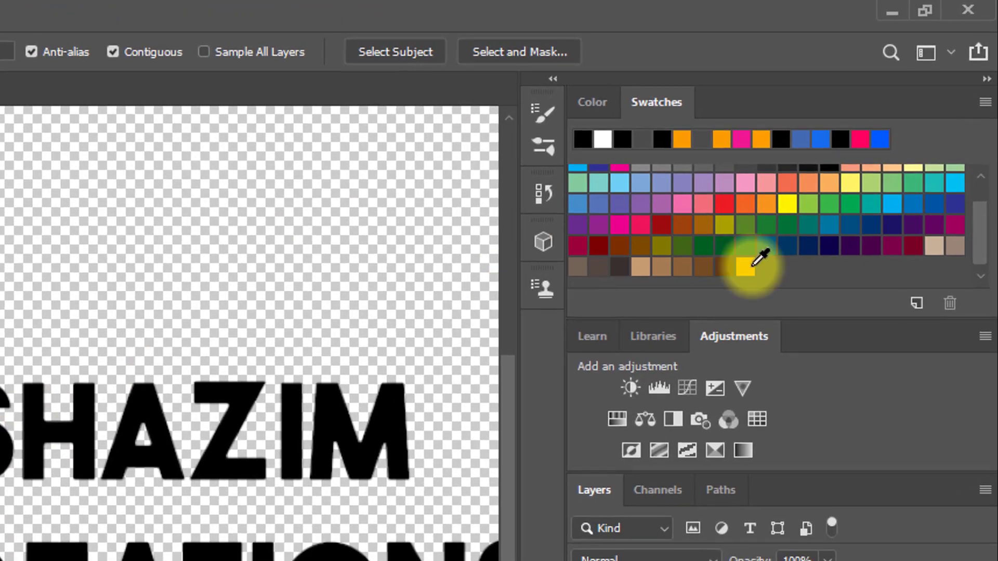
- Fill the C ring and the small rectangle inside it with orange using the Paint Bucket
{"action": "left_click", "coordinate": [750, 261]}
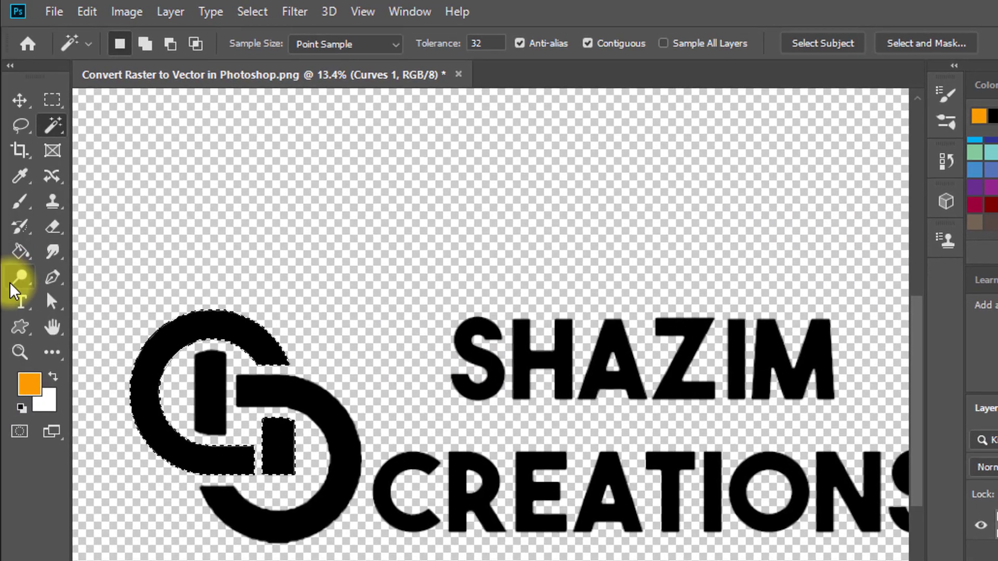
{"action": "left_click", "coordinate": [19, 252]}
{"action": "right_click", "coordinate": [19, 250]}
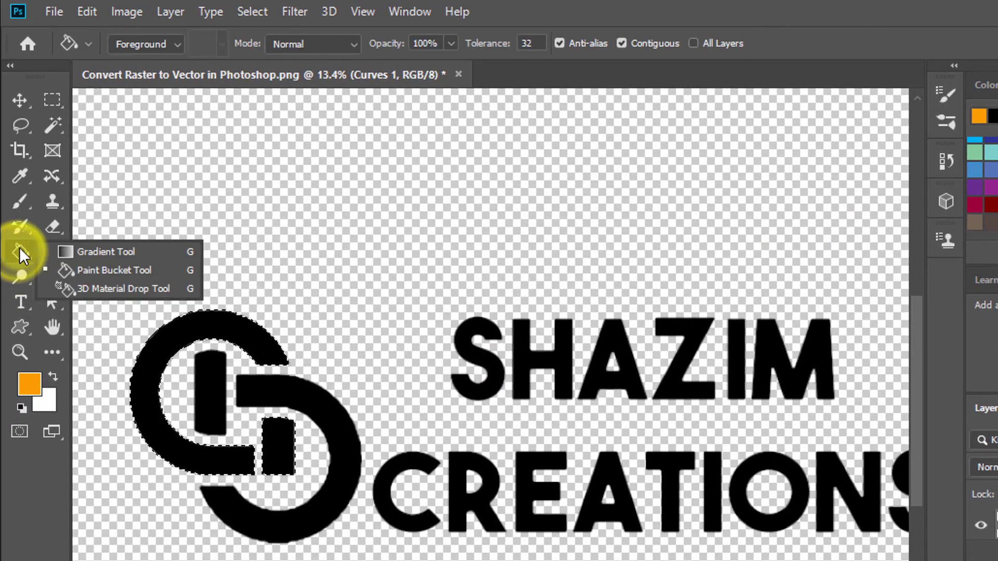
{"action": "left_click", "coordinate": [96, 272]}
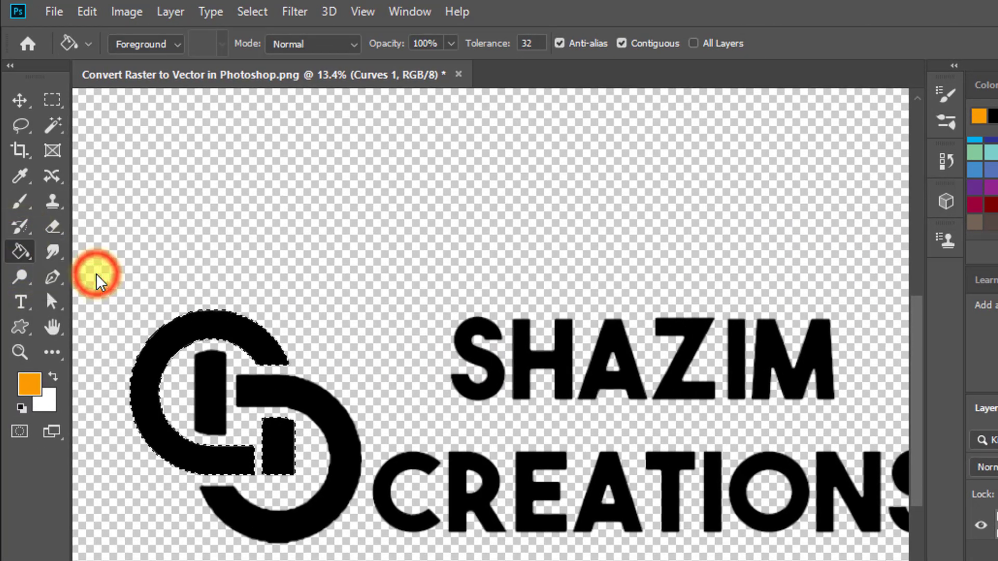
{"action": "left_click", "coordinate": [162, 337]}
{"action": "left_click", "coordinate": [277, 432]}
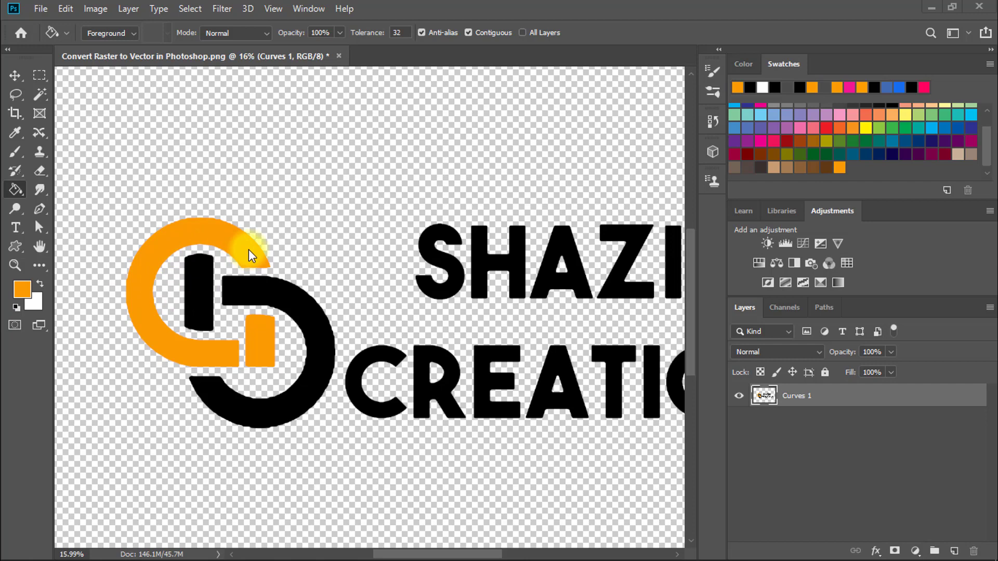
- Zoom in on the S and pan across the letters to inspect edge smoothness, then recentre
{"action": "left_click", "coordinate": [394, 249], "text": "ctrl"}
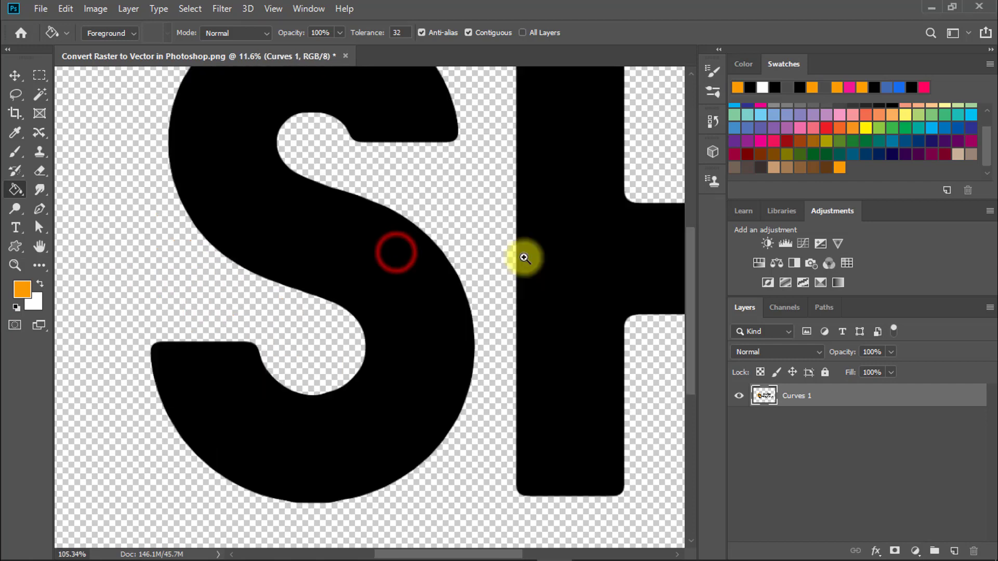
{"action": "left_click", "coordinate": [374, 211], "text": "ctrl"}
{"action": "left_click", "coordinate": [469, 223], "text": "ctrl"}
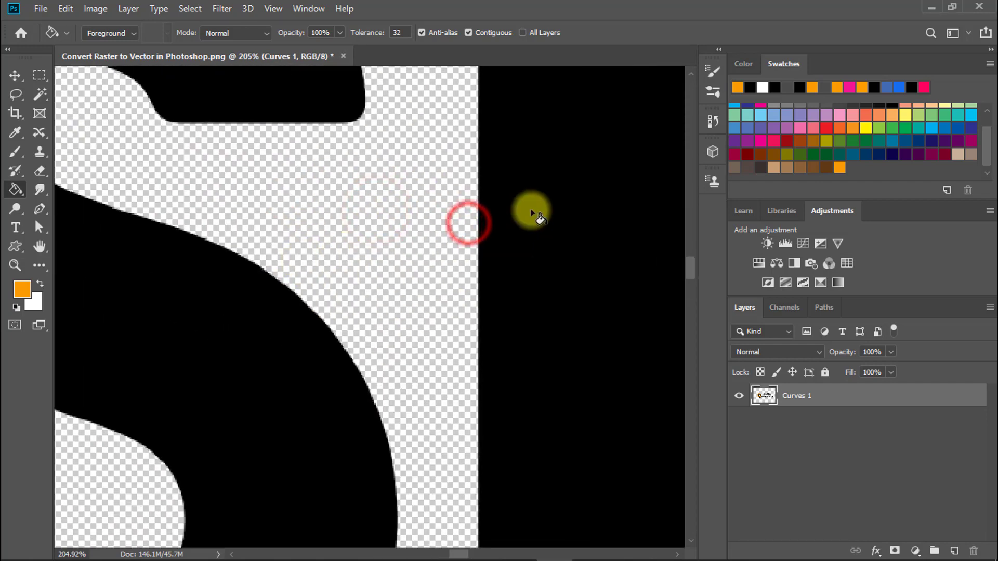
{"action": "left_click_drag", "start_coordinate": [452, 225], "coordinate": [367, 362]}
{"action": "left_click_drag", "start_coordinate": [424, 245], "coordinate": [361, 245]}
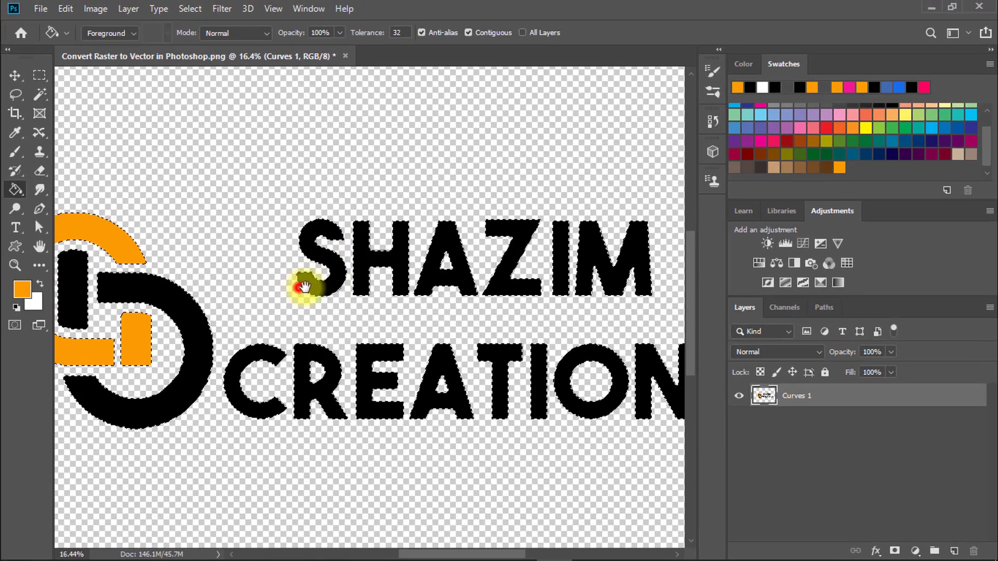
{"action": "left_click_drag", "start_coordinate": [299, 286], "coordinate": [331, 287]}
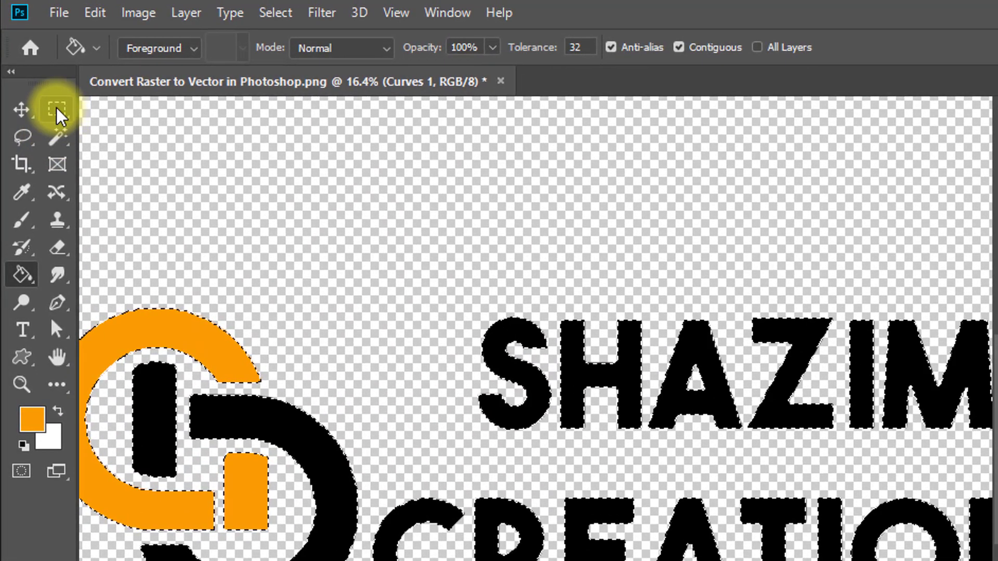
- Make a work path from the logo selection with 1.0 pixel tolerance
{"action": "left_click", "coordinate": [57, 112]}
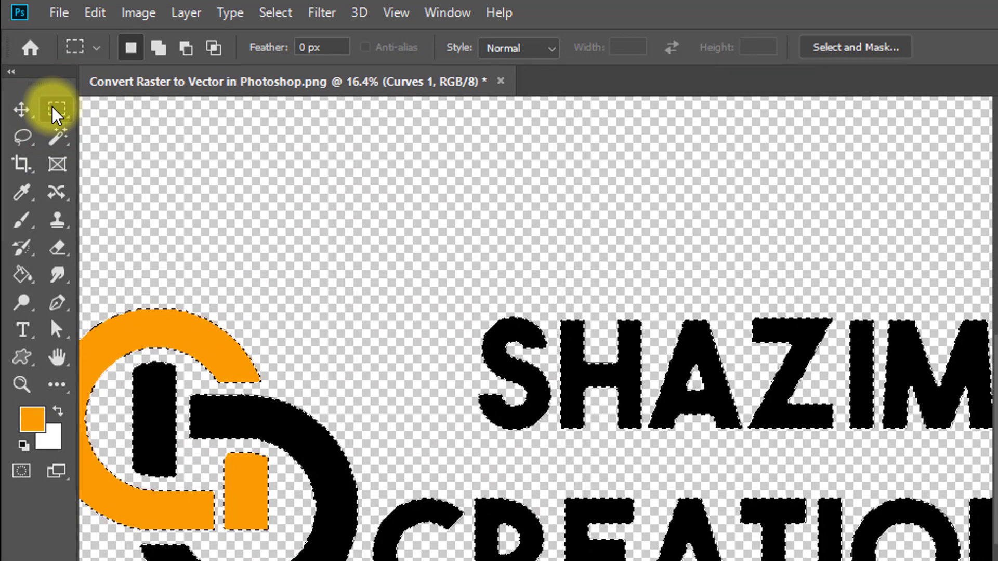
{"action": "right_click", "coordinate": [231, 360]}
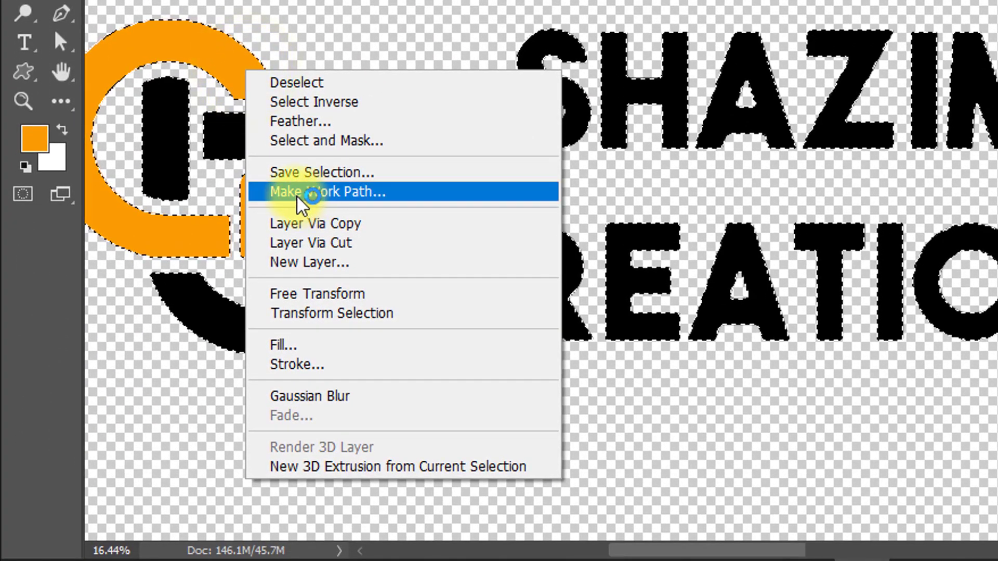
{"action": "left_click", "coordinate": [344, 192]}
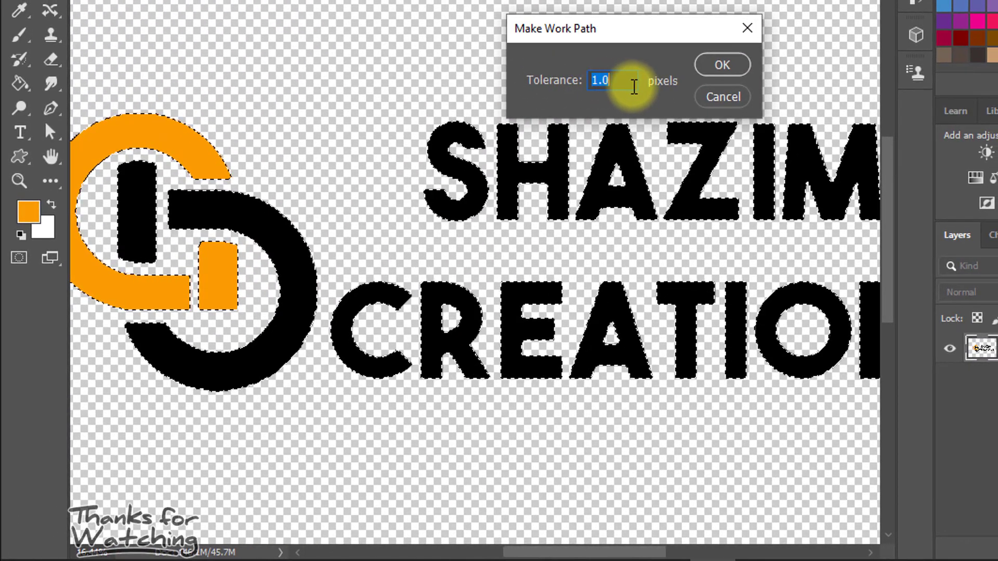
{"action": "left_click", "coordinate": [720, 66]}
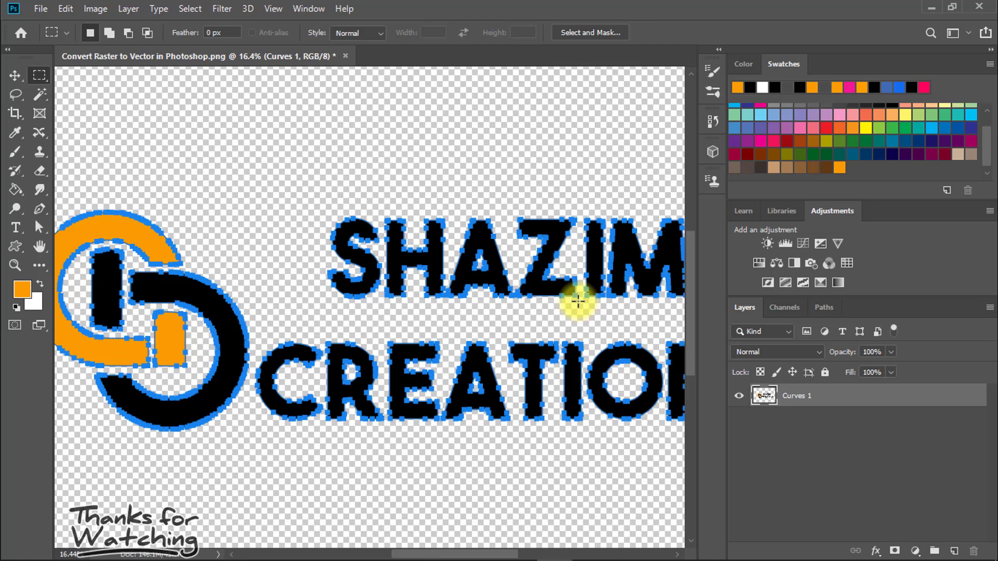
- Select the orange ring's path with the Direct Selection Tool
{"action": "right_click", "coordinate": [45, 173]}
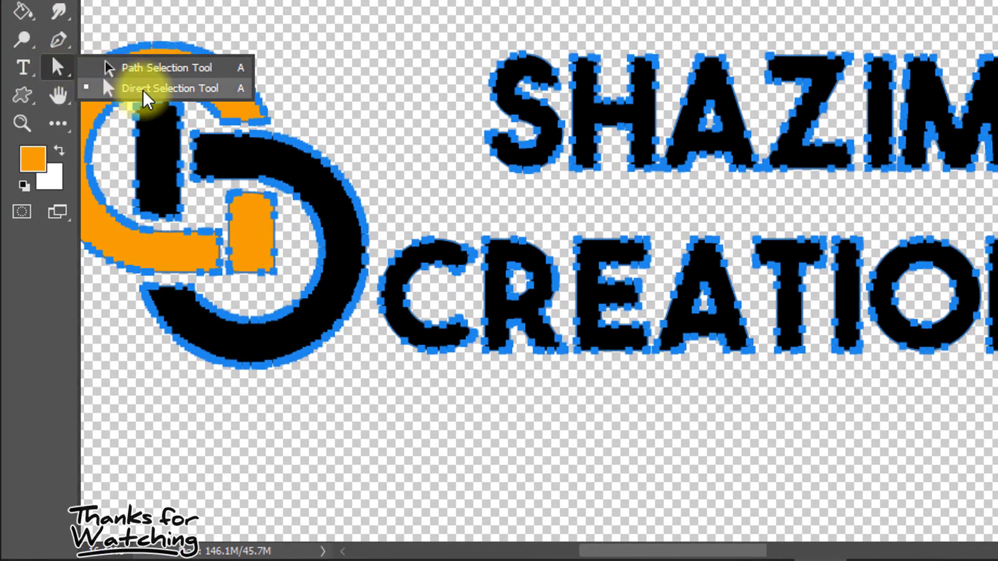
{"action": "left_click", "coordinate": [107, 89]}
{"action": "left_click", "coordinate": [144, 94]}
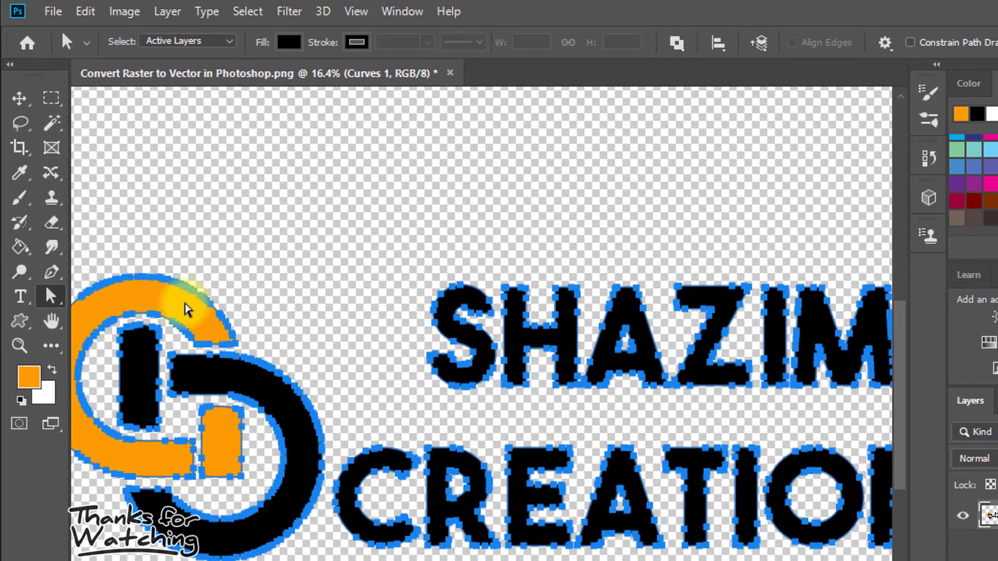
- Create a vector mask from the logo path on Curves 1 and check its thumbnail in Layers
{"action": "right_click", "coordinate": [144, 301]}
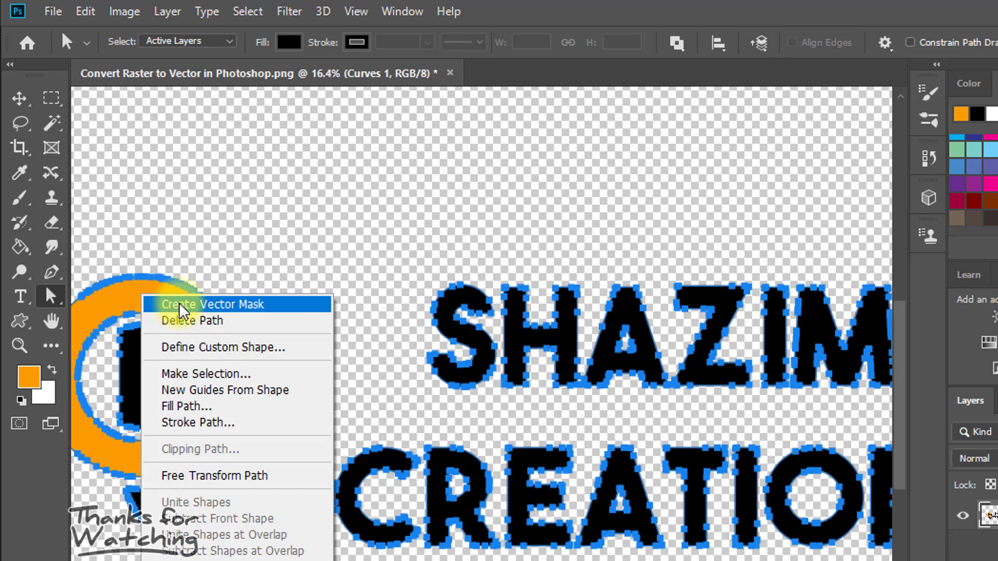
{"action": "left_click", "coordinate": [204, 306]}
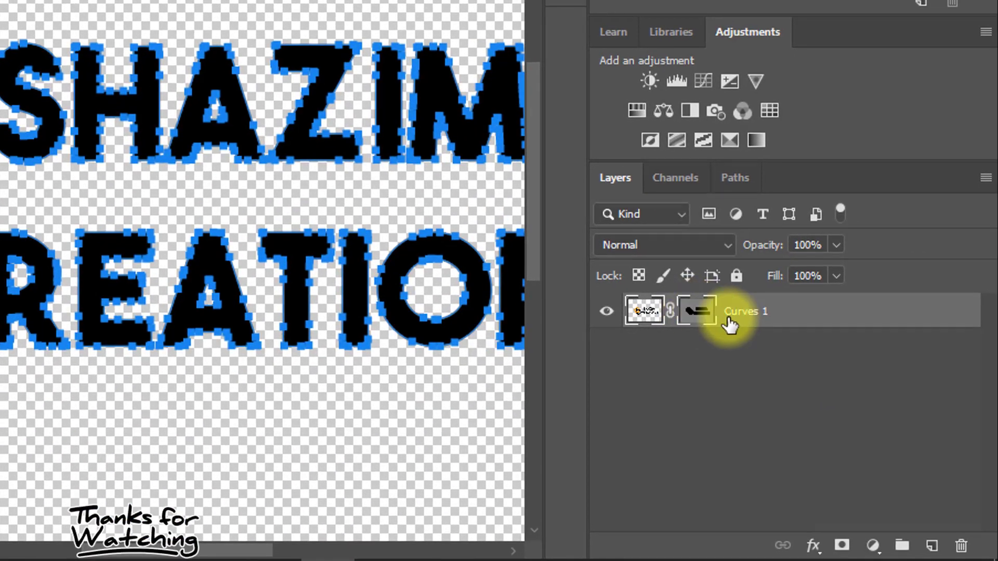
{"action": "left_click", "coordinate": [696, 312]}
{"action": "left_click", "coordinate": [656, 313]}
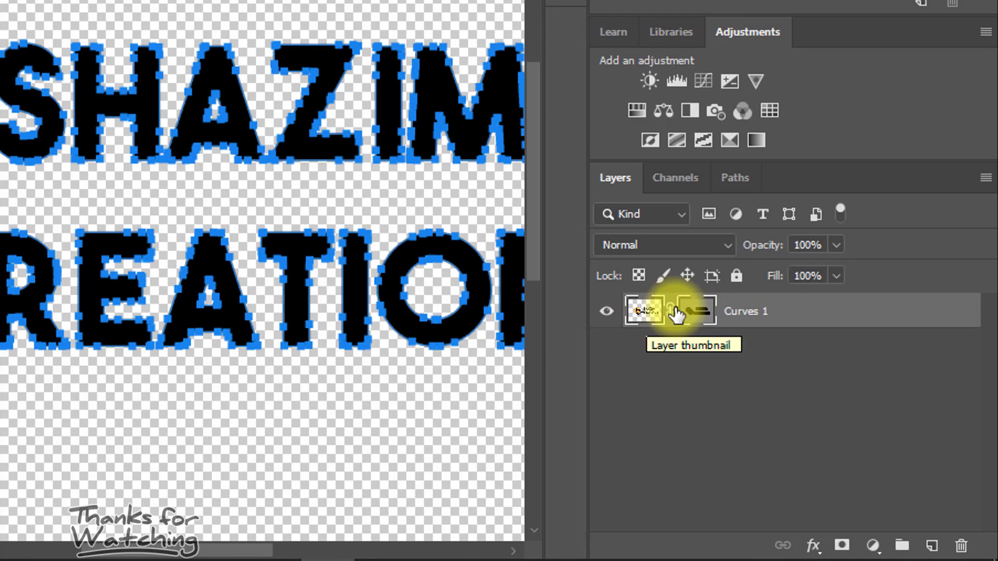
{"action": "left_click", "coordinate": [722, 391]}
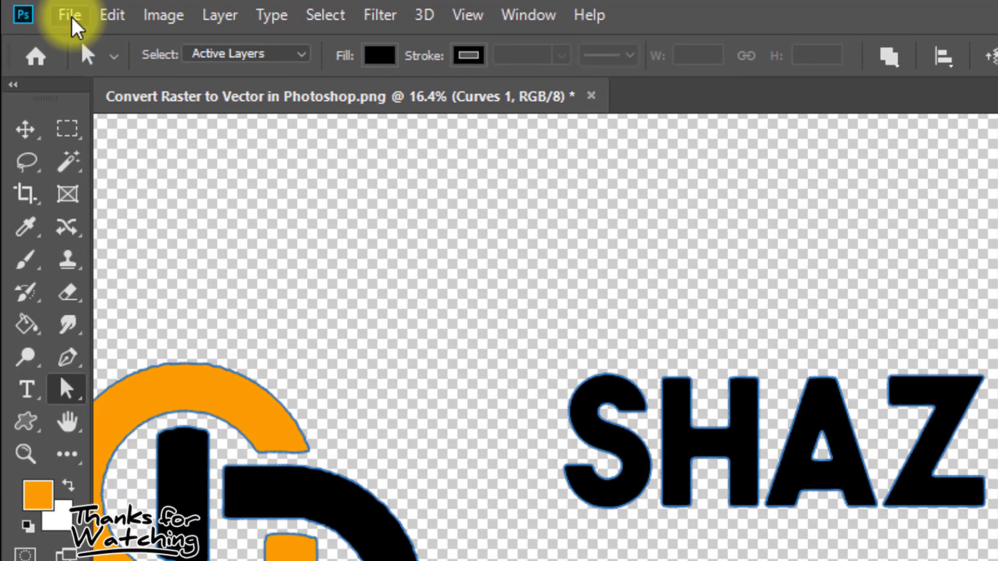
- Export the logo in SVG format to the Desktop under the name 'SVG file'
{"action": "left_click", "coordinate": [40, 9]}
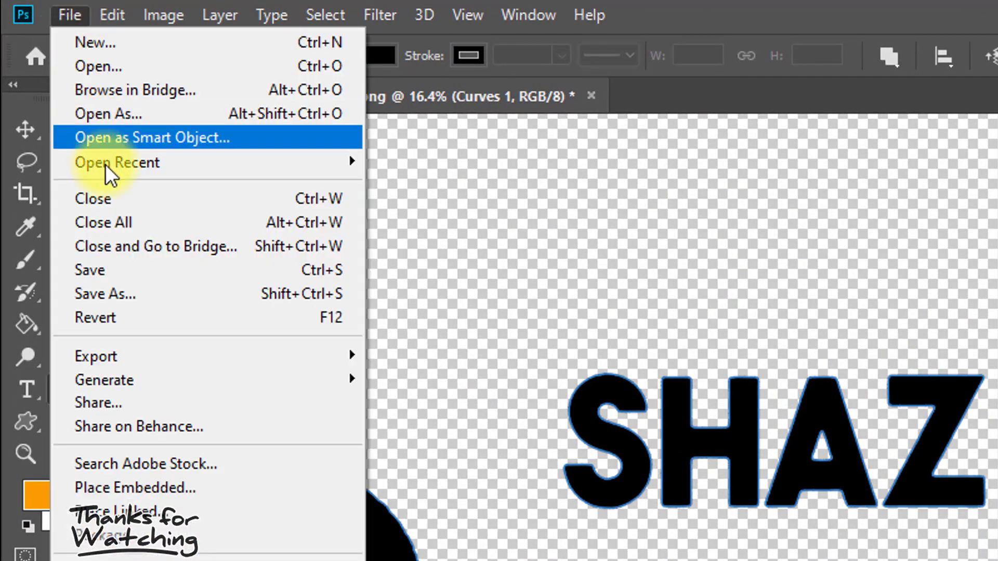
{"action": "left_click", "coordinate": [163, 357]}
{"action": "left_click", "coordinate": [430, 381]}
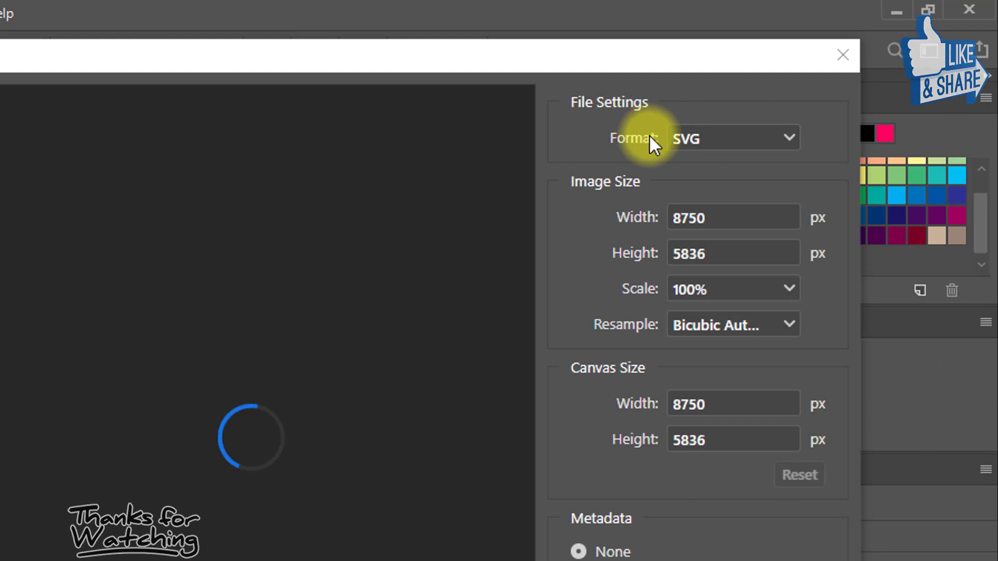
{"action": "left_click", "coordinate": [692, 136]}
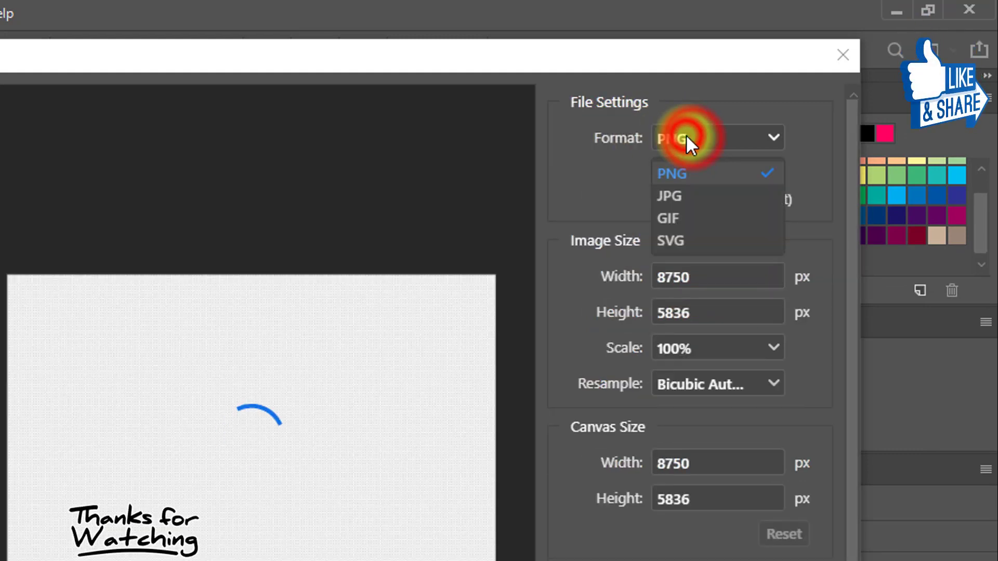
{"action": "left_click", "coordinate": [675, 240]}
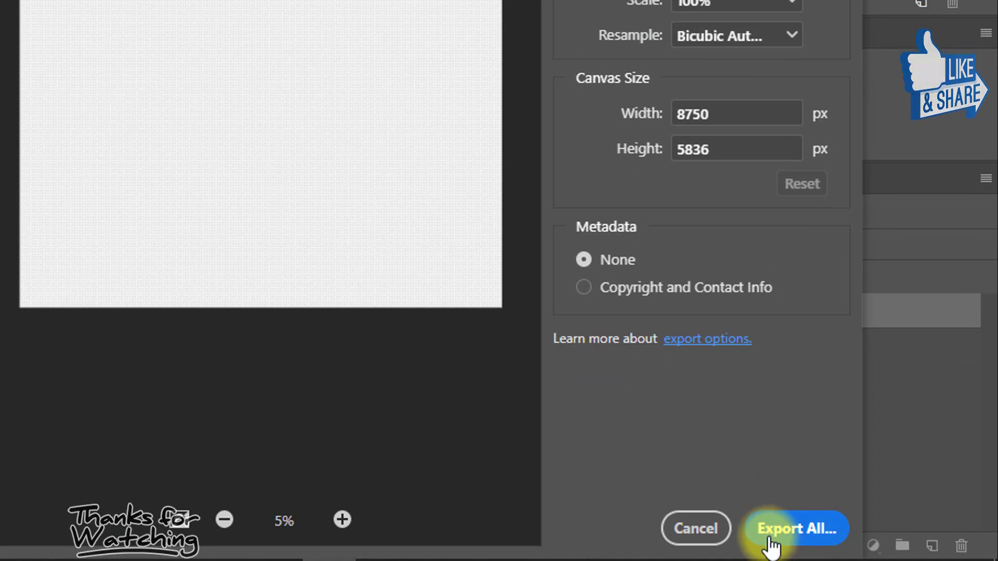
{"action": "left_click", "coordinate": [772, 540]}
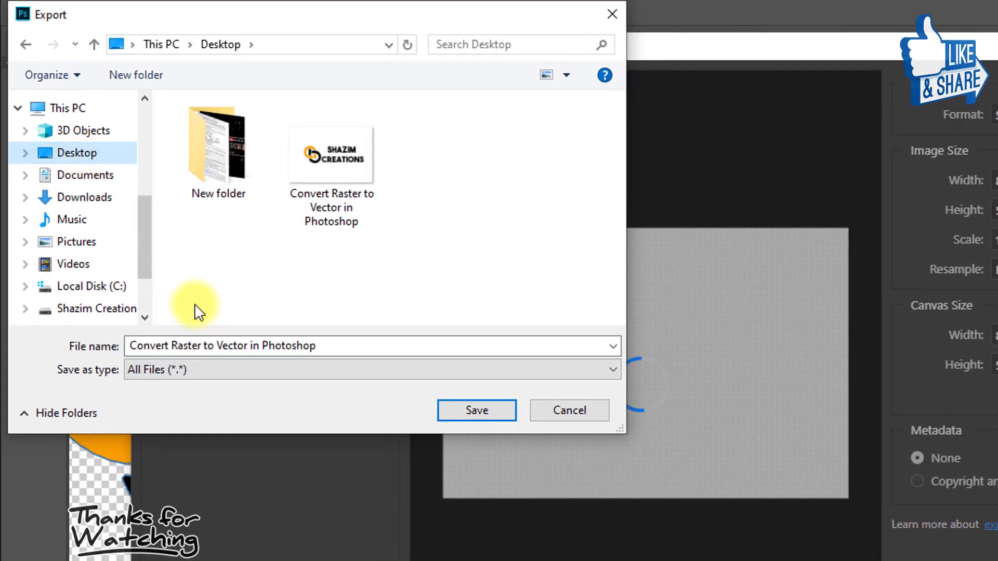
{"action": "left_click", "coordinate": [209, 350]}
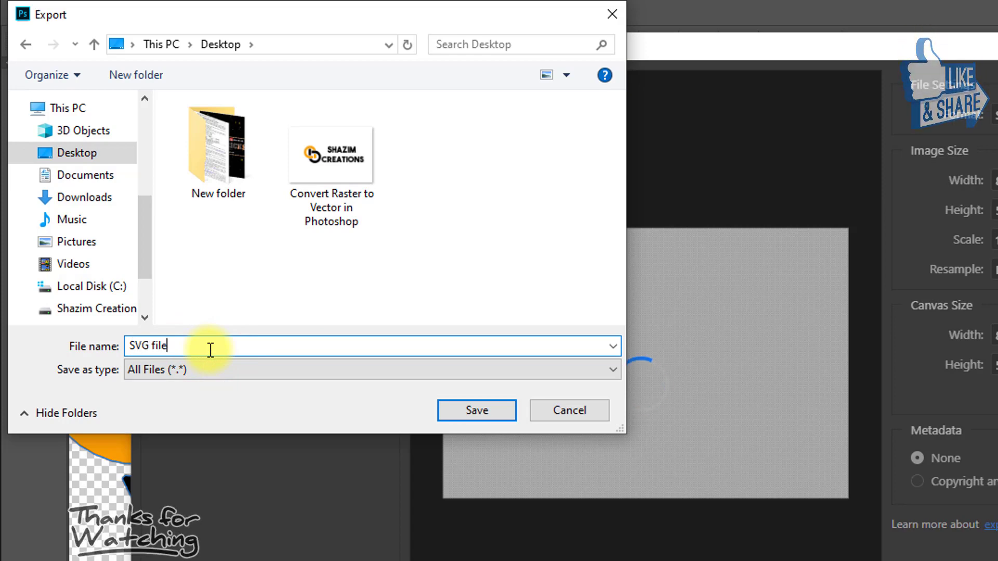
{"action": "left_click", "coordinate": [467, 408]}
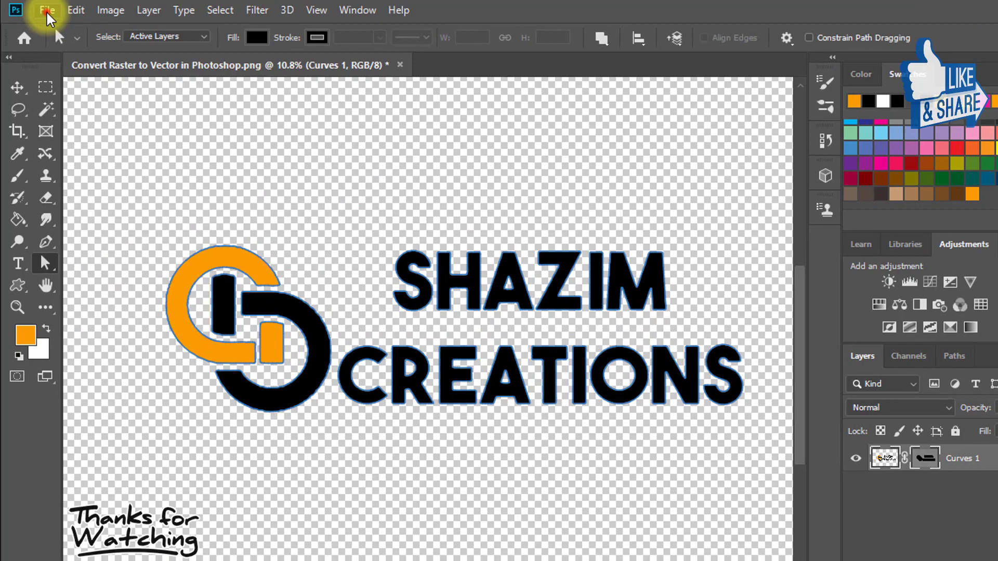
- Save a Photoshop EPS copy named 'Convert Raster to Vector' to the Desktop
{"action": "left_click", "coordinate": [40, 9]}
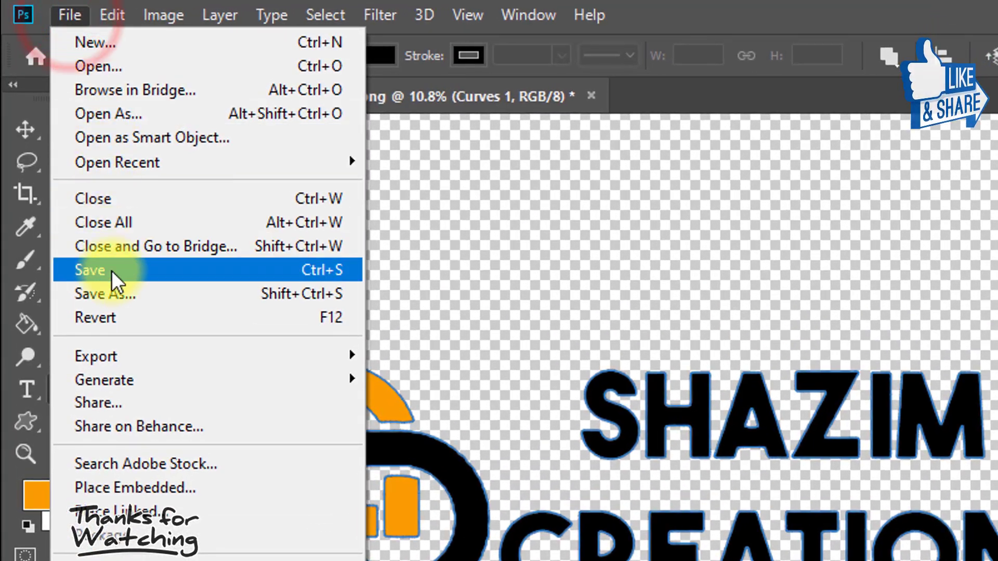
{"action": "left_click", "coordinate": [64, 171]}
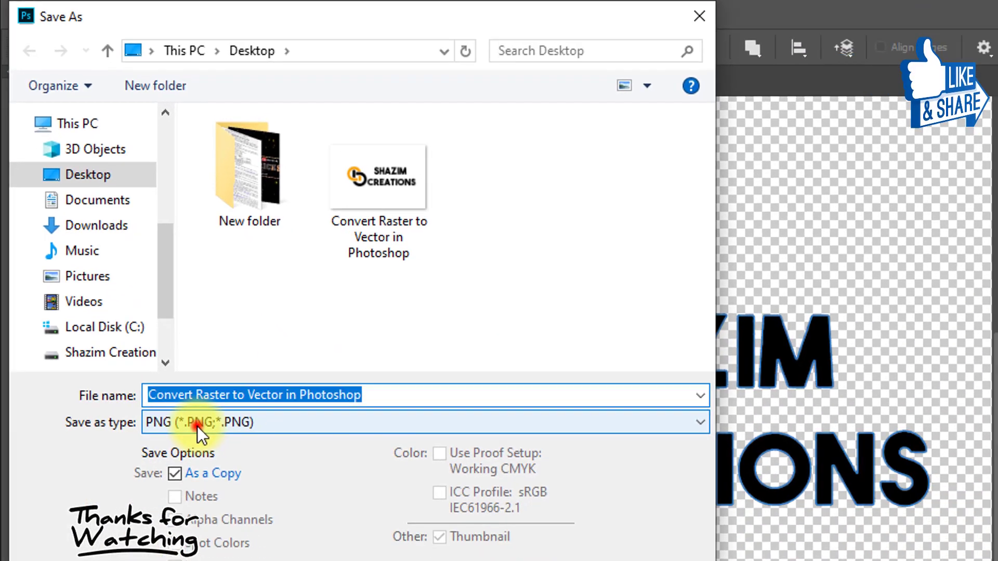
{"action": "left_click", "coordinate": [197, 426]}
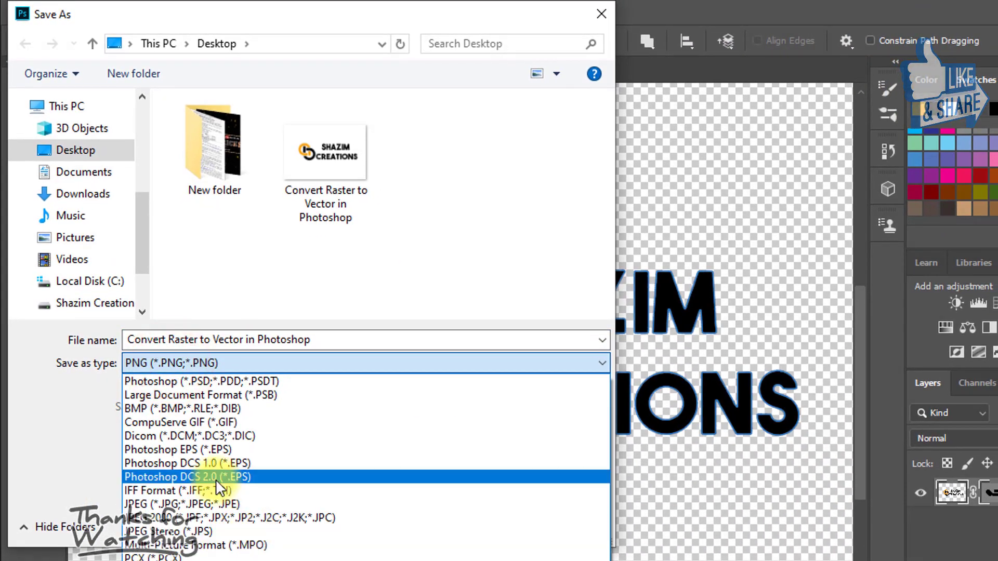
{"action": "left_click", "coordinate": [204, 450]}
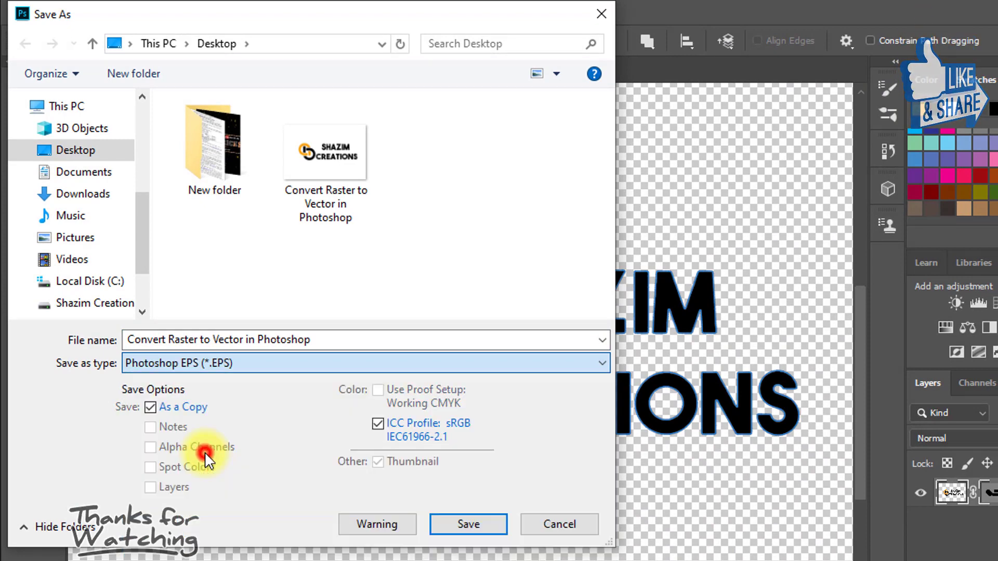
{"action": "left_click", "coordinate": [466, 524]}
{"action": "left_click", "coordinate": [743, 155]}
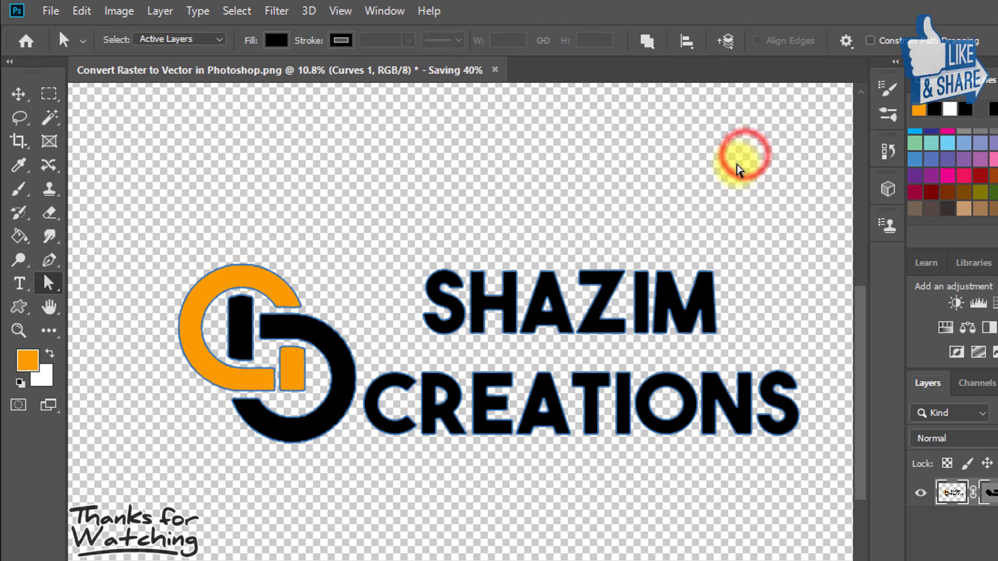
{"action": "scroll", "coordinate": [512, 263], "scroll_direction": "up", "scroll_amount": 3}
- Save a PNG copy named 'Convert Raster to Vector in Photoshop copy' to the Desktop
{"action": "left_click", "coordinate": [46, 10]}
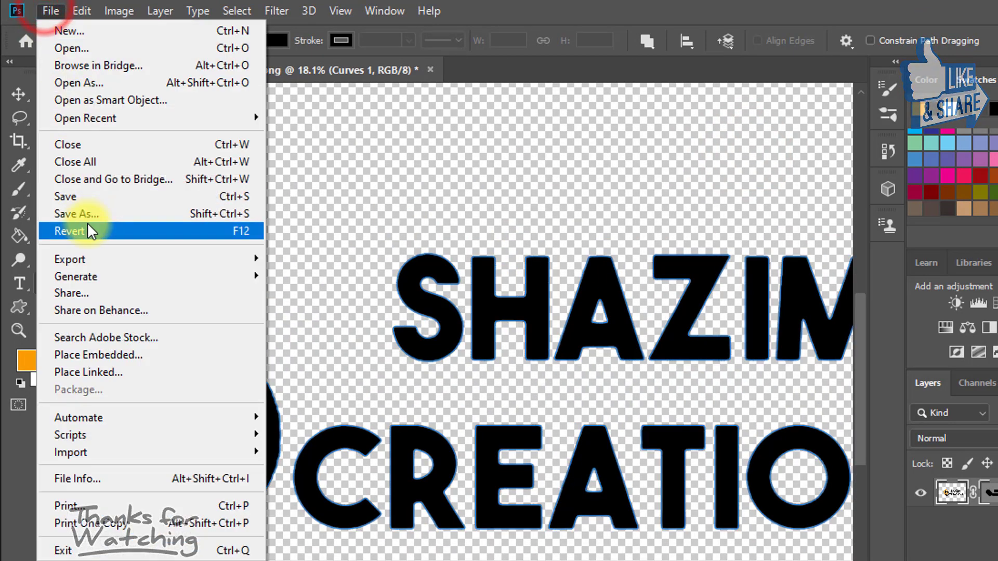
{"action": "left_click", "coordinate": [81, 214]}
{"action": "left_click", "coordinate": [88, 150]}
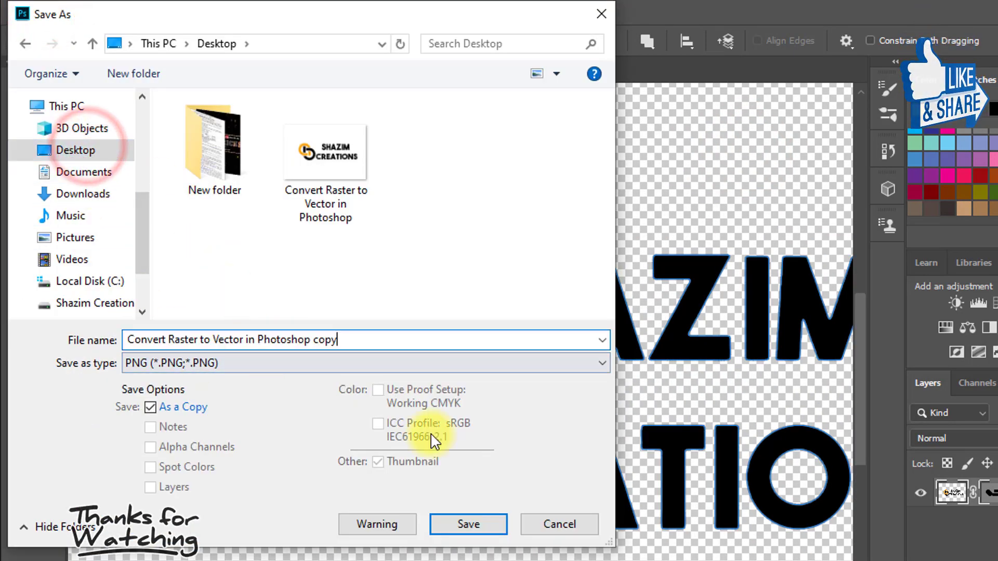
{"action": "left_click", "coordinate": [468, 524]}
{"action": "left_click", "coordinate": [708, 207]}
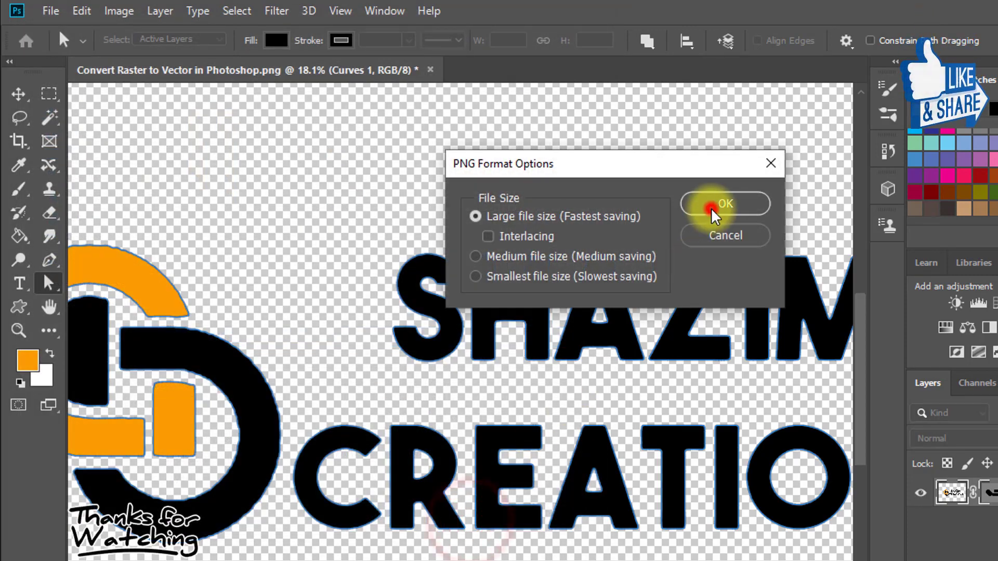
{"action": "scroll", "coordinate": [665, 317], "scroll_direction": "up", "scroll_amount": 5}
{"action": "scroll", "coordinate": [673, 316], "scroll_direction": "down", "scroll_amount": 6}
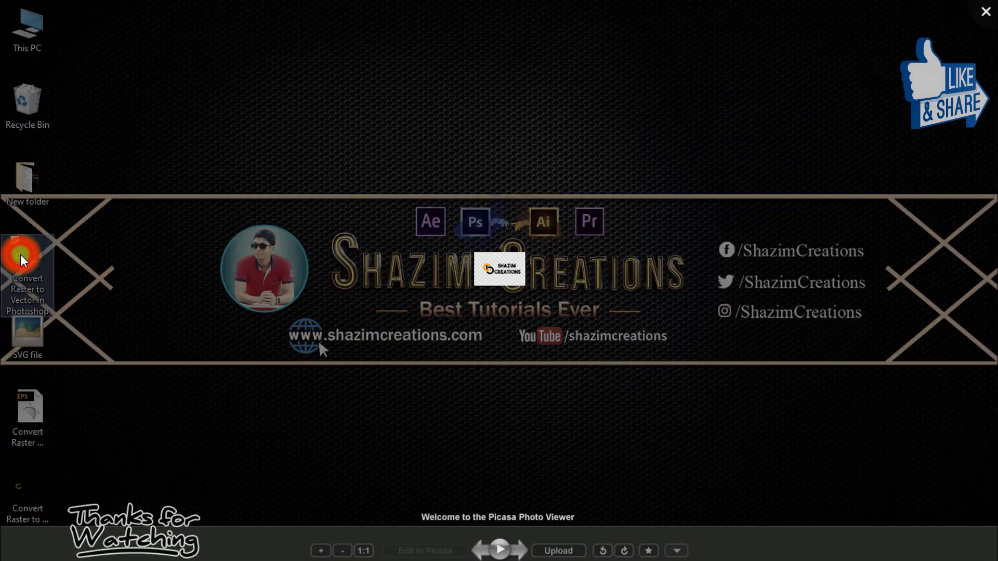
- Zoom into the first PNG logo in Picasa and pan from SHA to HAZ to check edges
{"action": "scroll", "coordinate": [611, 216], "scroll_direction": "up", "scroll_amount": 3}
{"action": "scroll", "coordinate": [611, 217], "scroll_direction": "up", "scroll_amount": 5}
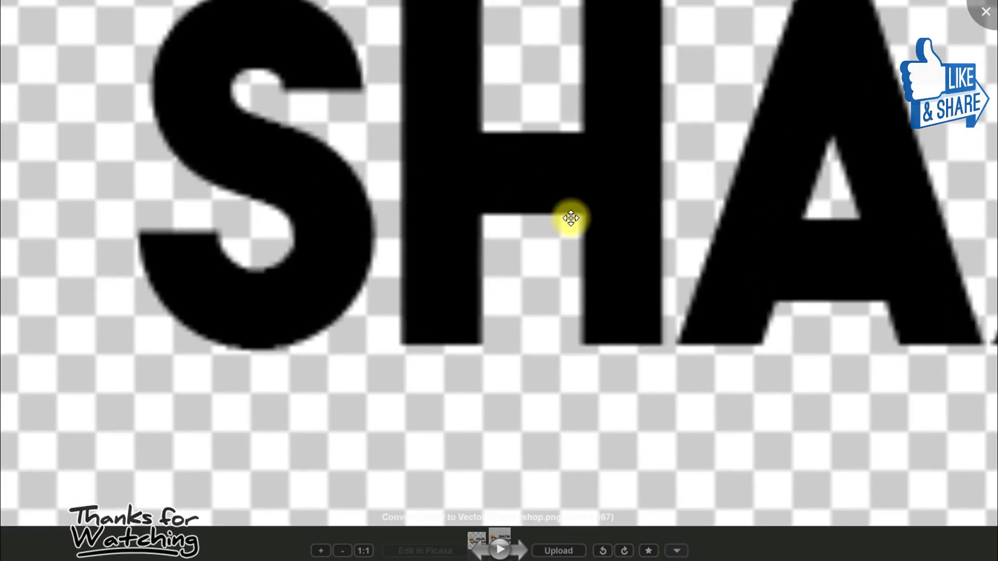
{"action": "scroll", "coordinate": [762, 179], "scroll_direction": "up", "scroll_amount": 1}
{"action": "left_click_drag", "start_coordinate": [762, 178], "coordinate": [516, 271]}
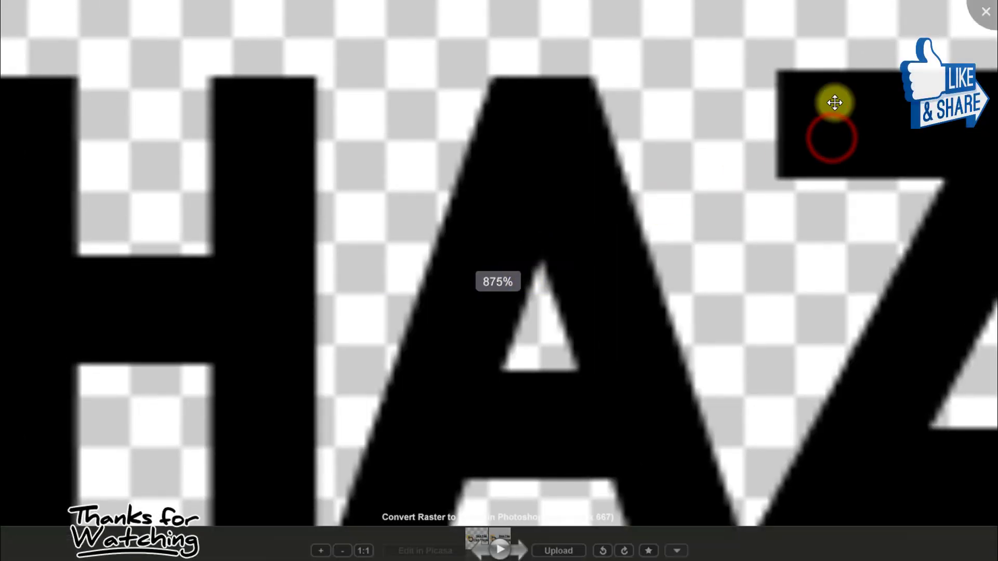
{"action": "scroll", "coordinate": [561, 230], "scroll_direction": "down", "scroll_amount": 5}
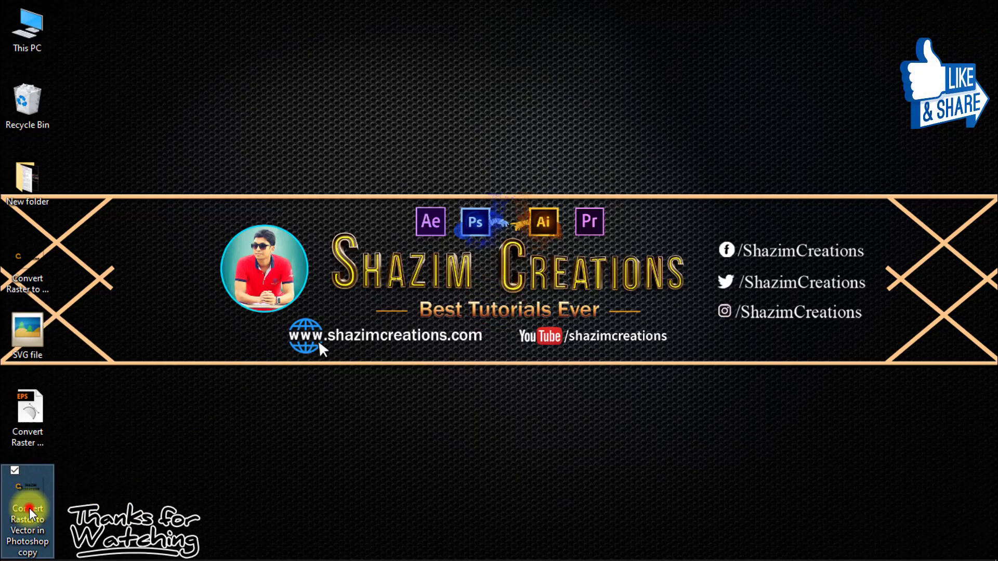
- Open the Photoshop copy PNG, inspect the A and Z edges up close, then close the viewer
{"action": "double_click", "coordinate": [32, 513]}
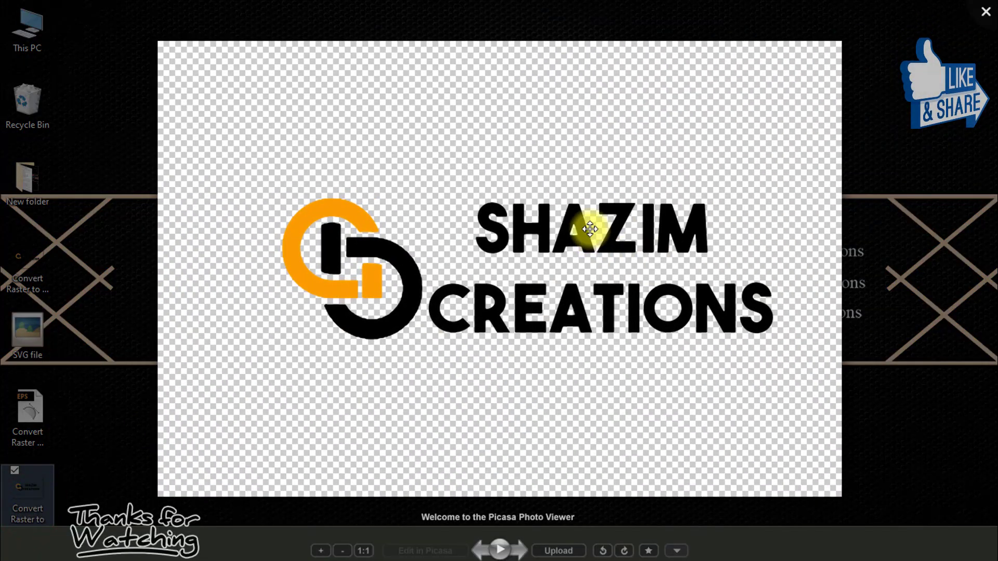
{"action": "scroll", "coordinate": [500, 224], "scroll_direction": "up", "scroll_amount": 2}
{"action": "scroll", "coordinate": [500, 224], "scroll_direction": "up", "scroll_amount": 5}
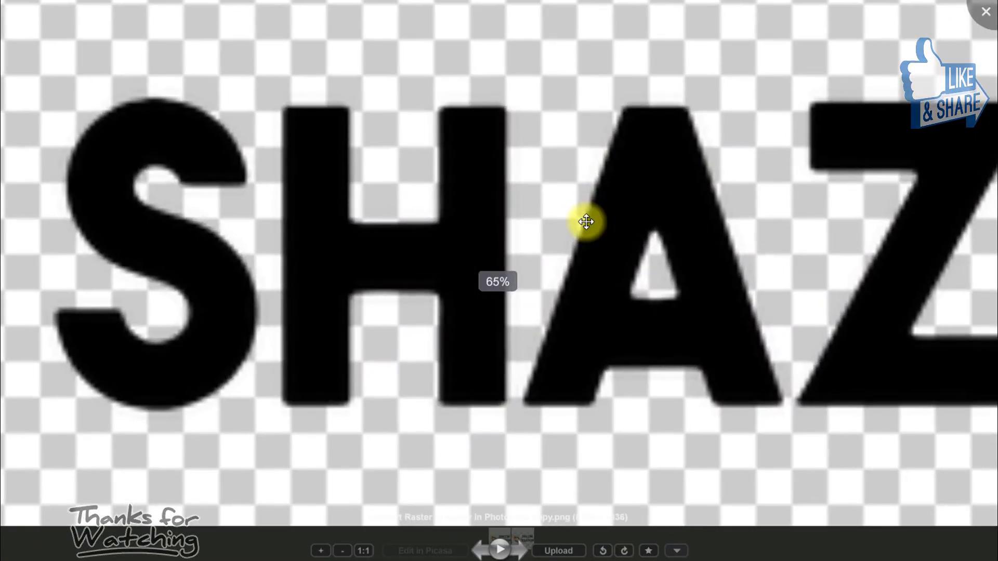
{"action": "left_click", "coordinate": [686, 78]}
{"action": "scroll", "coordinate": [619, 196], "scroll_direction": "up", "scroll_amount": 5}
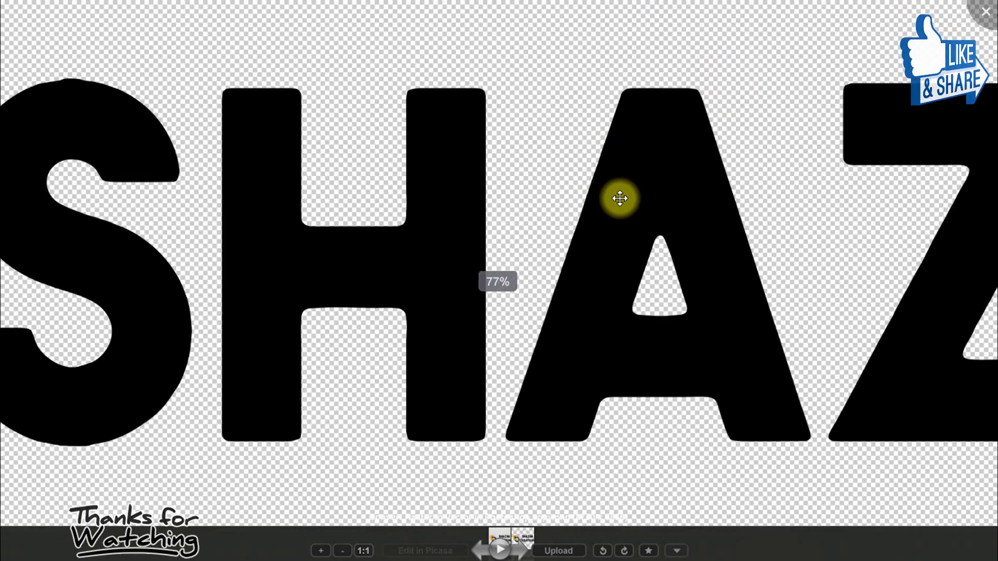
{"action": "left_click_drag", "start_coordinate": [570, 276], "coordinate": [505, 210]}
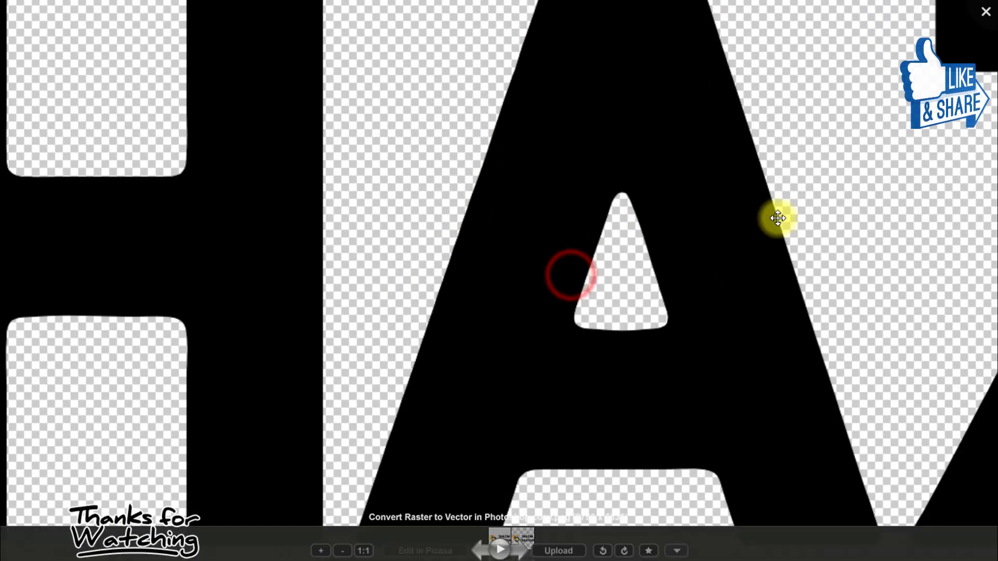
{"action": "scroll", "coordinate": [507, 261], "scroll_direction": "up", "scroll_amount": 3}
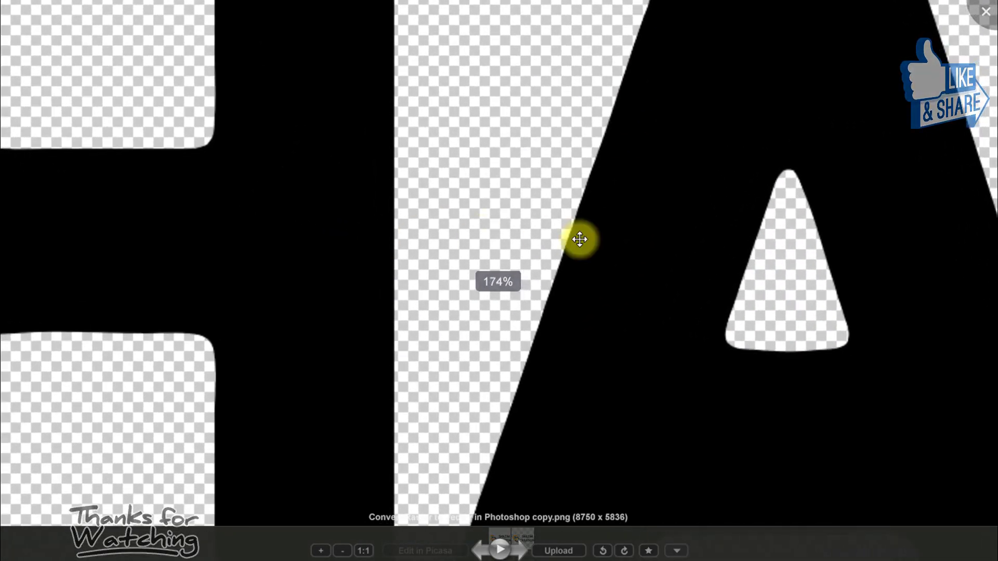
{"action": "left_click_drag", "start_coordinate": [580, 239], "coordinate": [436, 252]}
{"action": "left_click_drag", "start_coordinate": [757, 192], "coordinate": [770, 252]}
{"action": "left_click_drag", "start_coordinate": [740, 78], "coordinate": [623, 223]}
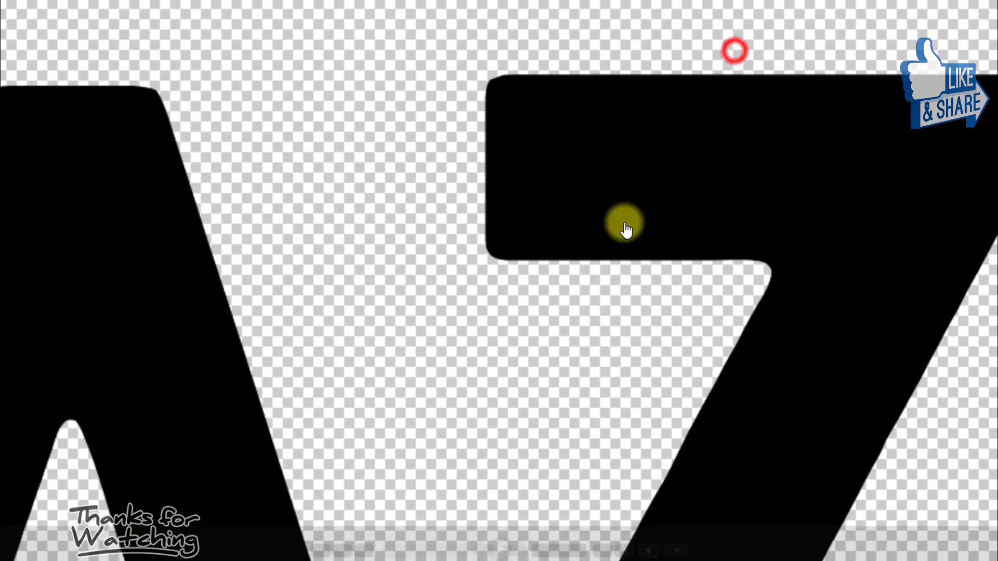
{"action": "scroll", "coordinate": [570, 192], "scroll_direction": "down", "scroll_amount": 5}
{"action": "left_click", "coordinate": [317, 371]}
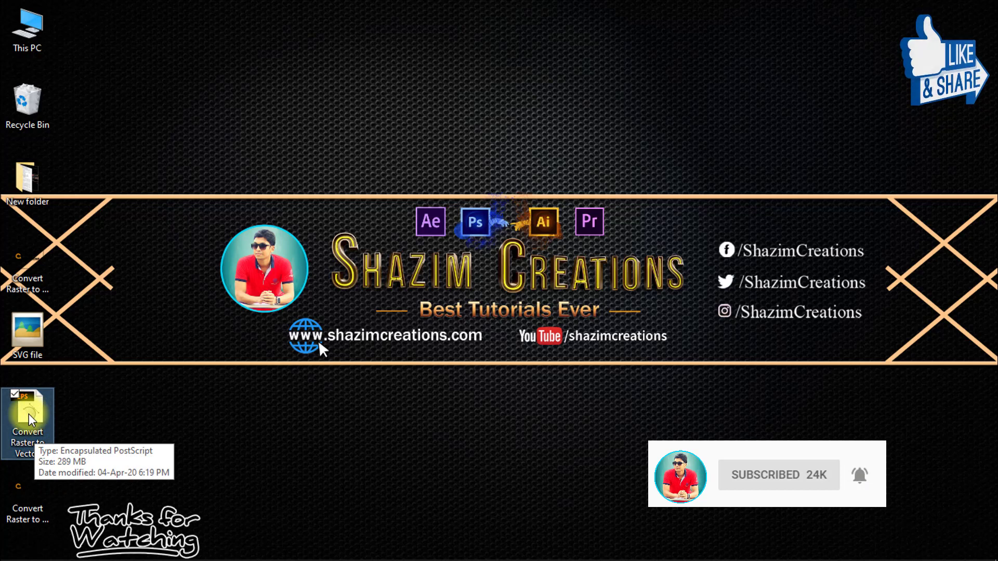
- Open Convert Raster to Vector.eps and zoom and pan across the A and Z letter outlines
{"action": "left_click", "coordinate": [30, 419]}
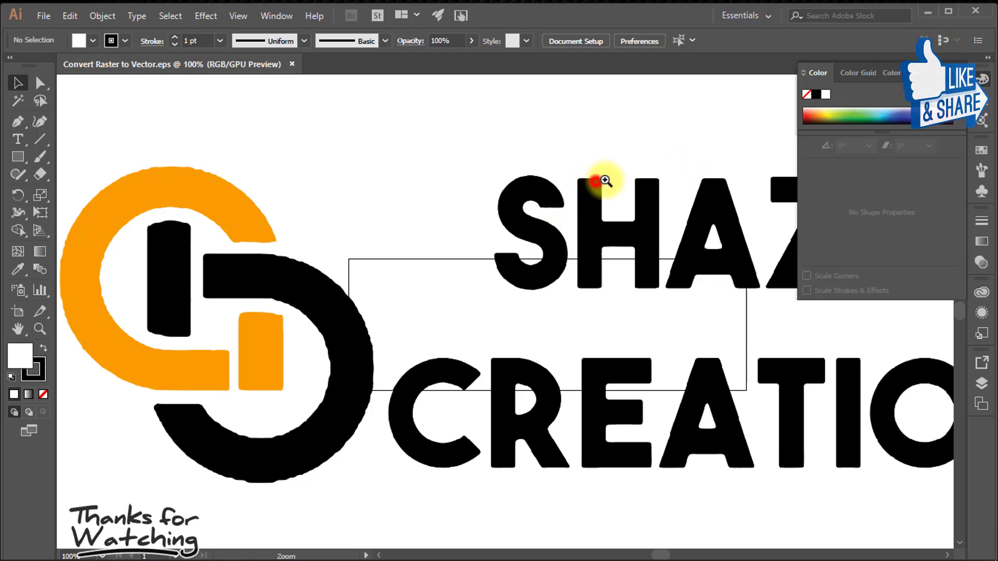
{"action": "left_click_drag", "start_coordinate": [605, 181], "coordinate": [390, 202]}
{"action": "left_click_drag", "start_coordinate": [263, 205], "coordinate": [300, 203]}
{"action": "scroll", "coordinate": [600, 415], "scroll_direction": "down", "scroll_amount": 5}
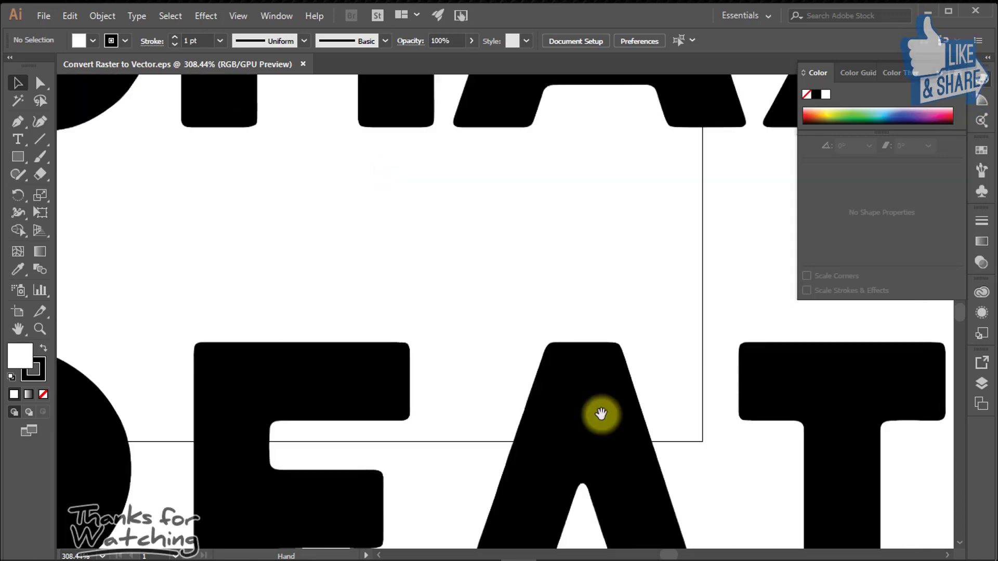
{"action": "left_click_drag", "start_coordinate": [602, 430], "coordinate": [587, 487]}
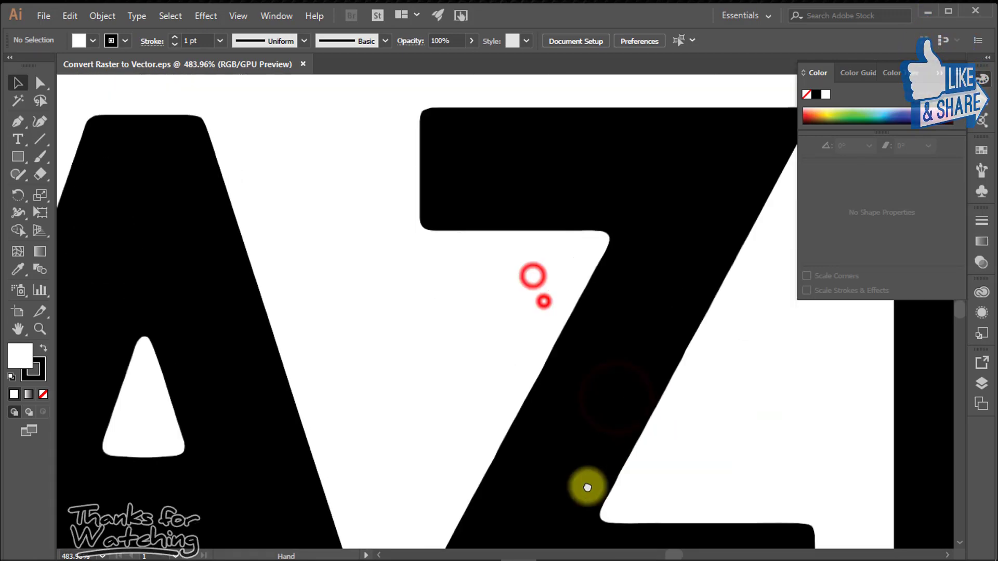
{"action": "left_click_drag", "start_coordinate": [171, 319], "coordinate": [363, 332]}
- Export the logo as 'Convert Raster to Vector png' in PNG type at High 300 ppi with transparent background
{"action": "left_click", "coordinate": [44, 16]}
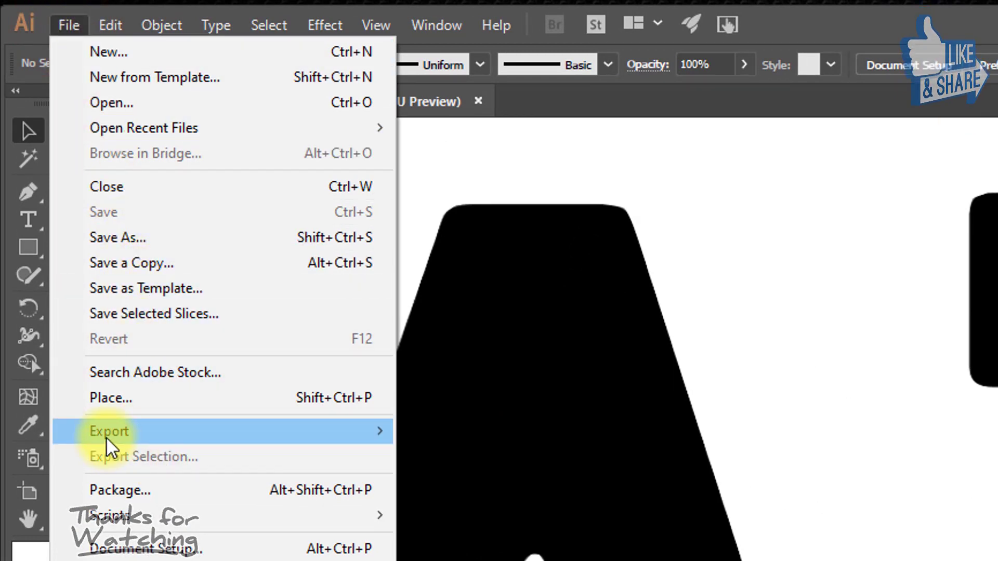
{"action": "left_click", "coordinate": [338, 439]}
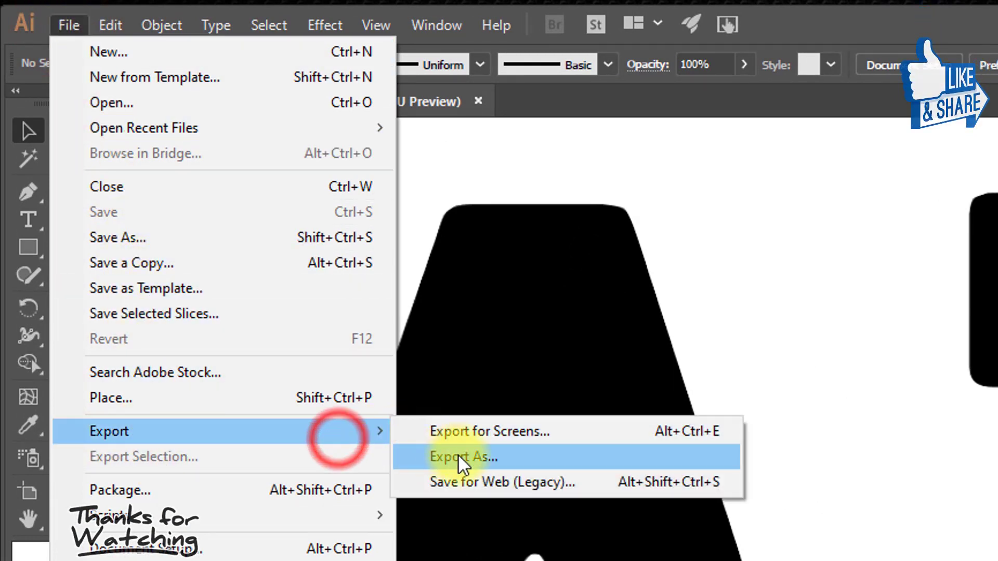
{"action": "left_click", "coordinate": [459, 459]}
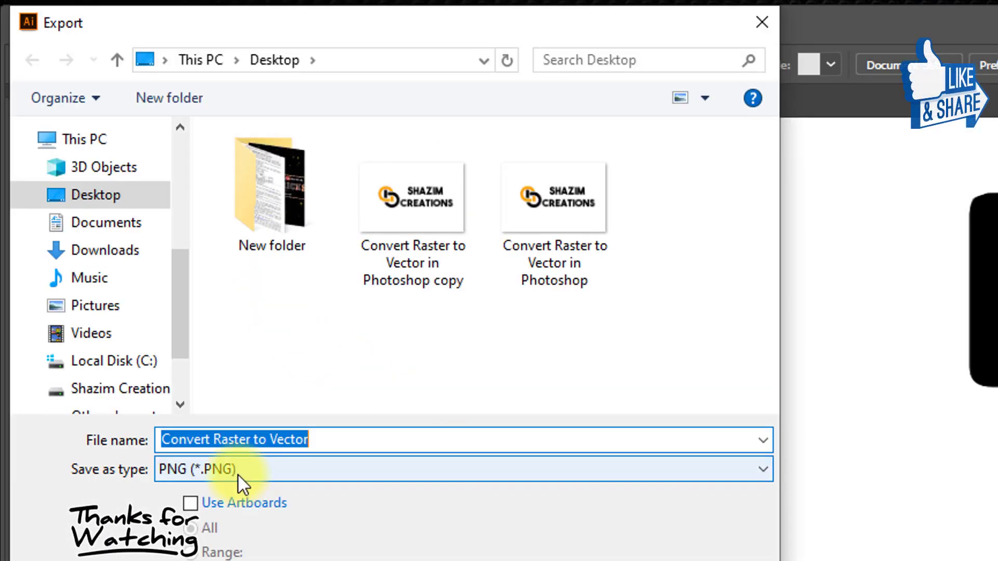
{"action": "left_click", "coordinate": [326, 439]}
{"action": "type", "text": "png"}
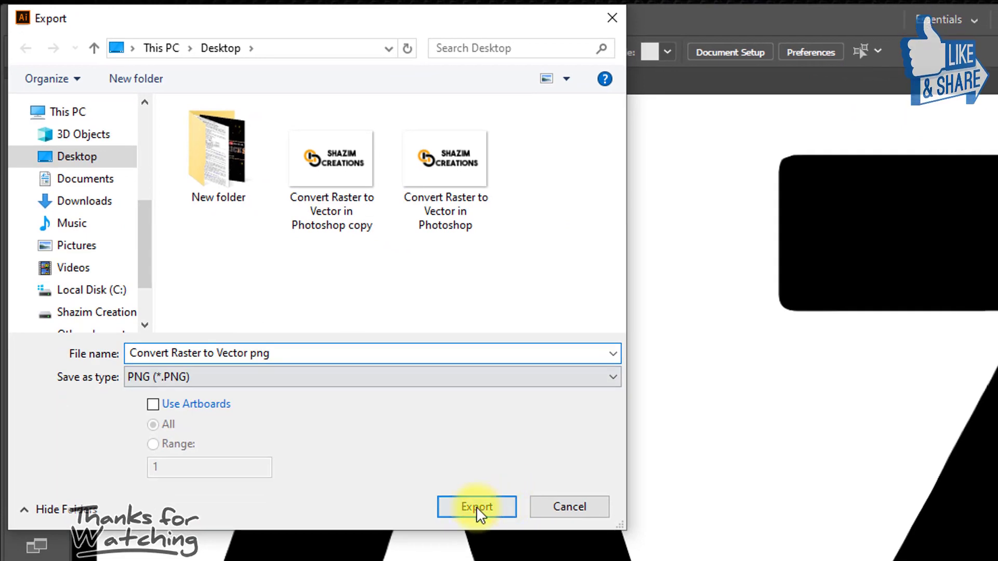
{"action": "left_click", "coordinate": [469, 509]}
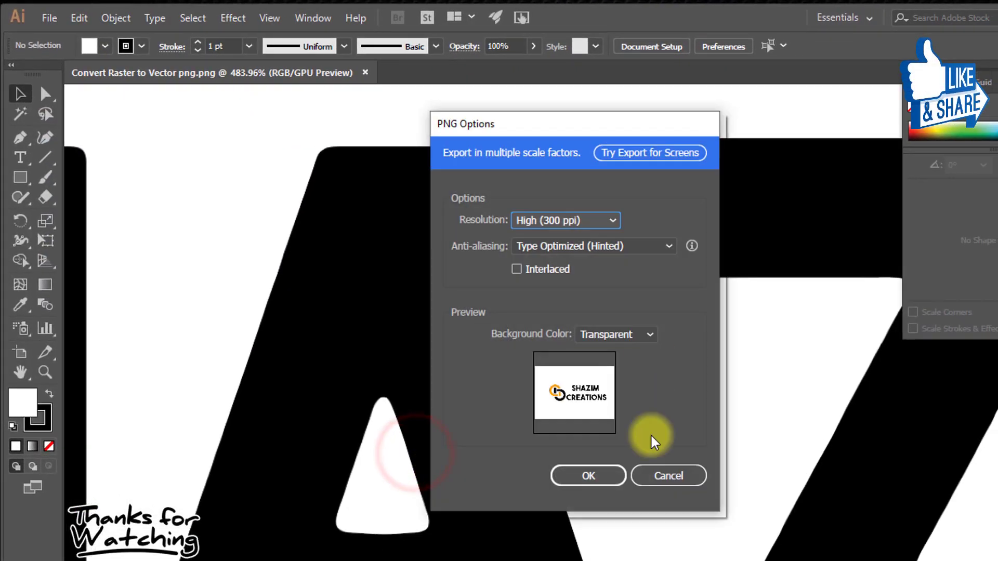
{"action": "left_click", "coordinate": [588, 476]}
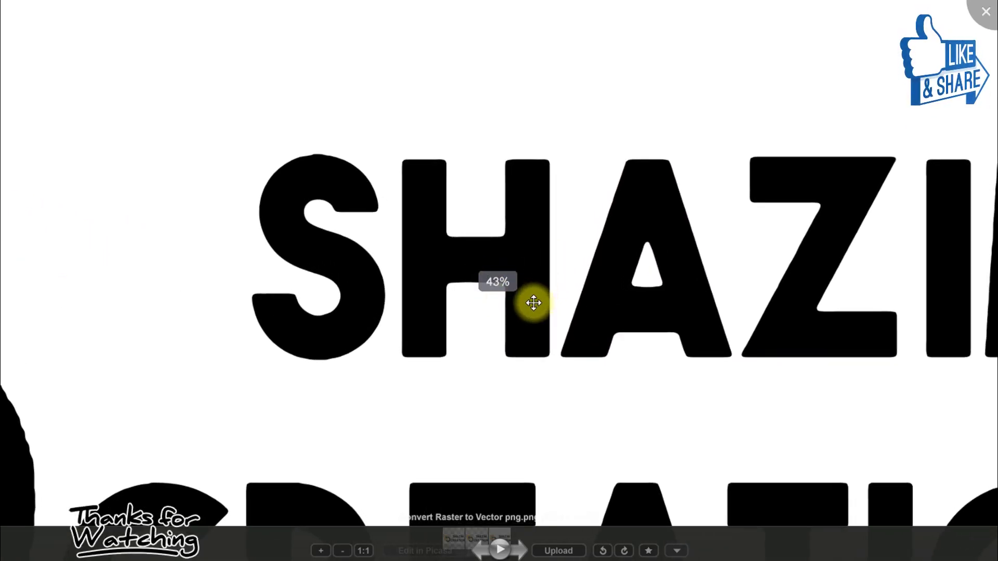
- Zoom out on the exported PNG logo in Picasa Photo Viewer
{"action": "scroll", "coordinate": [524, 309], "scroll_direction": "down", "scroll_amount": 5}
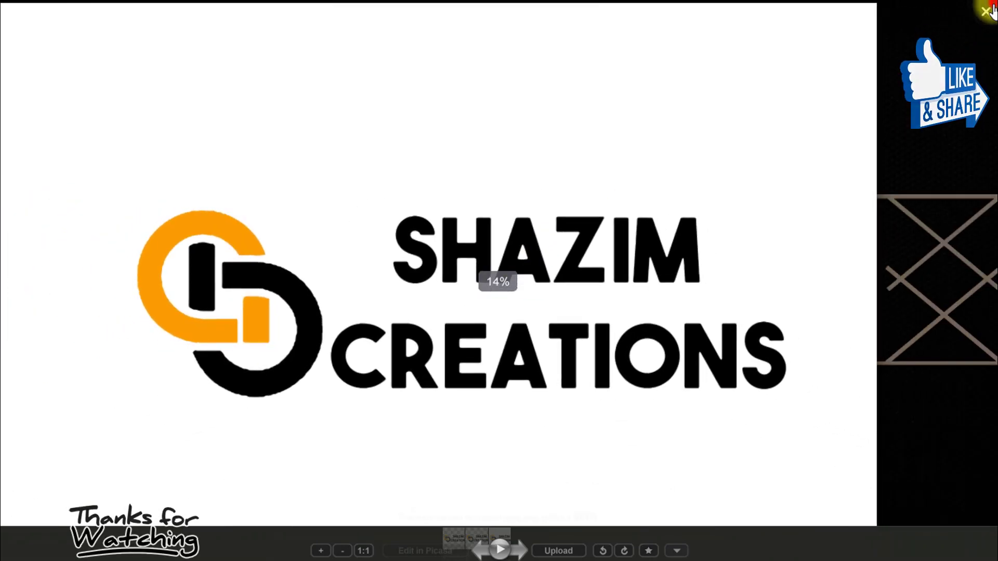
{"action": "left_click", "coordinate": [987, 10]}
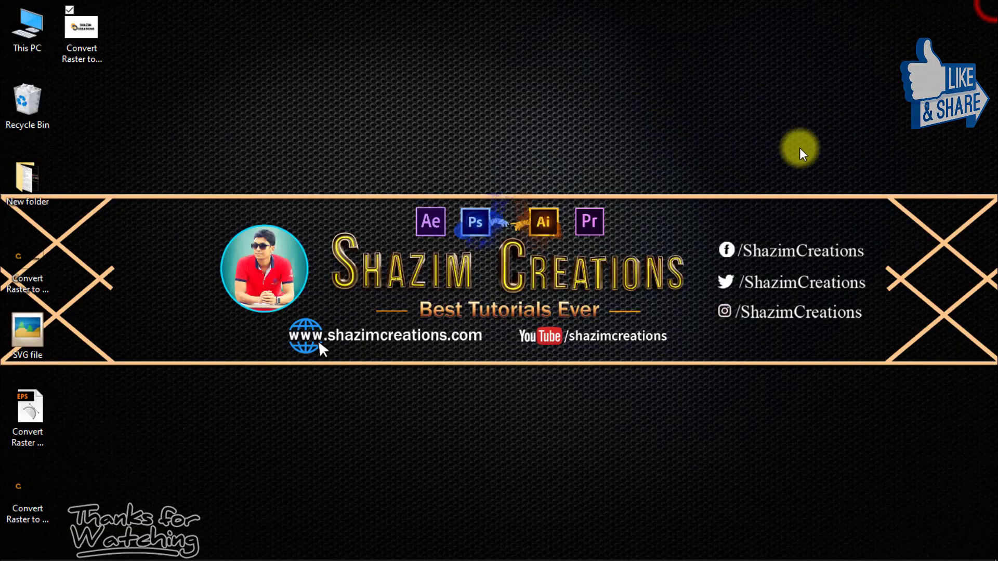